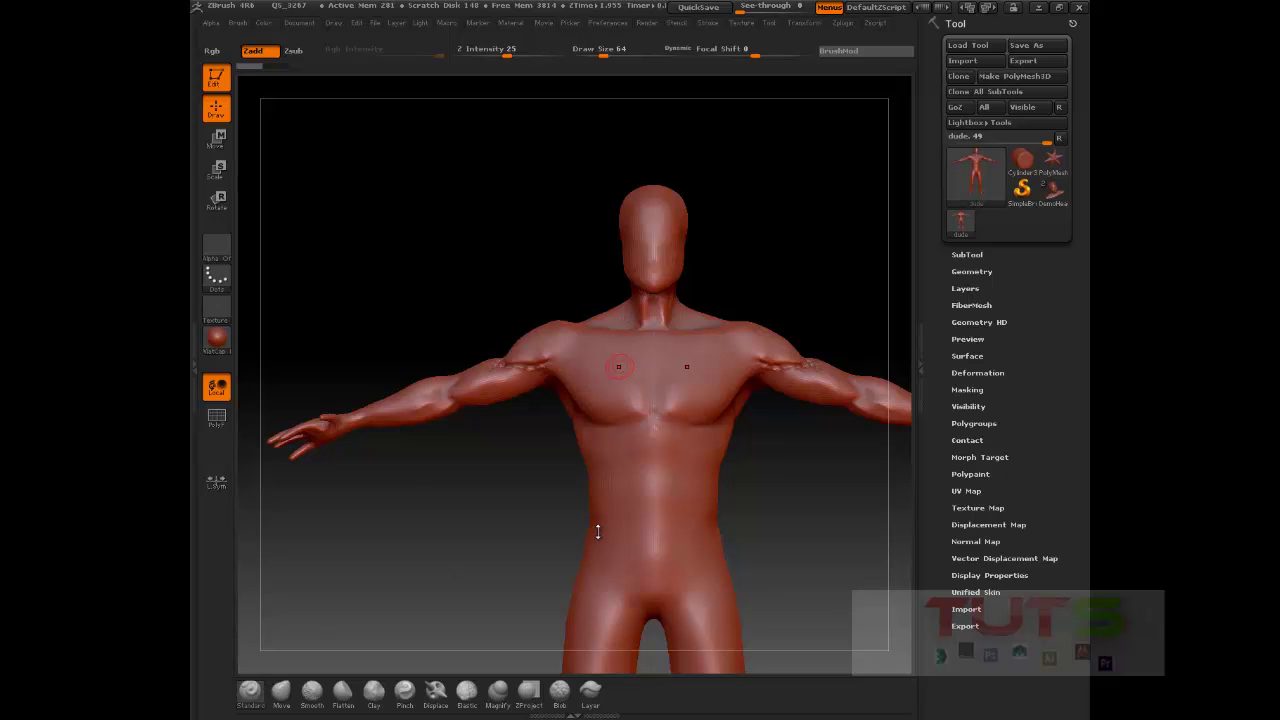
# - Load the compact_UI interface layout and examine its sculpting brush library, including the brushes whose names start with S
pyautogui.click(990, 8)
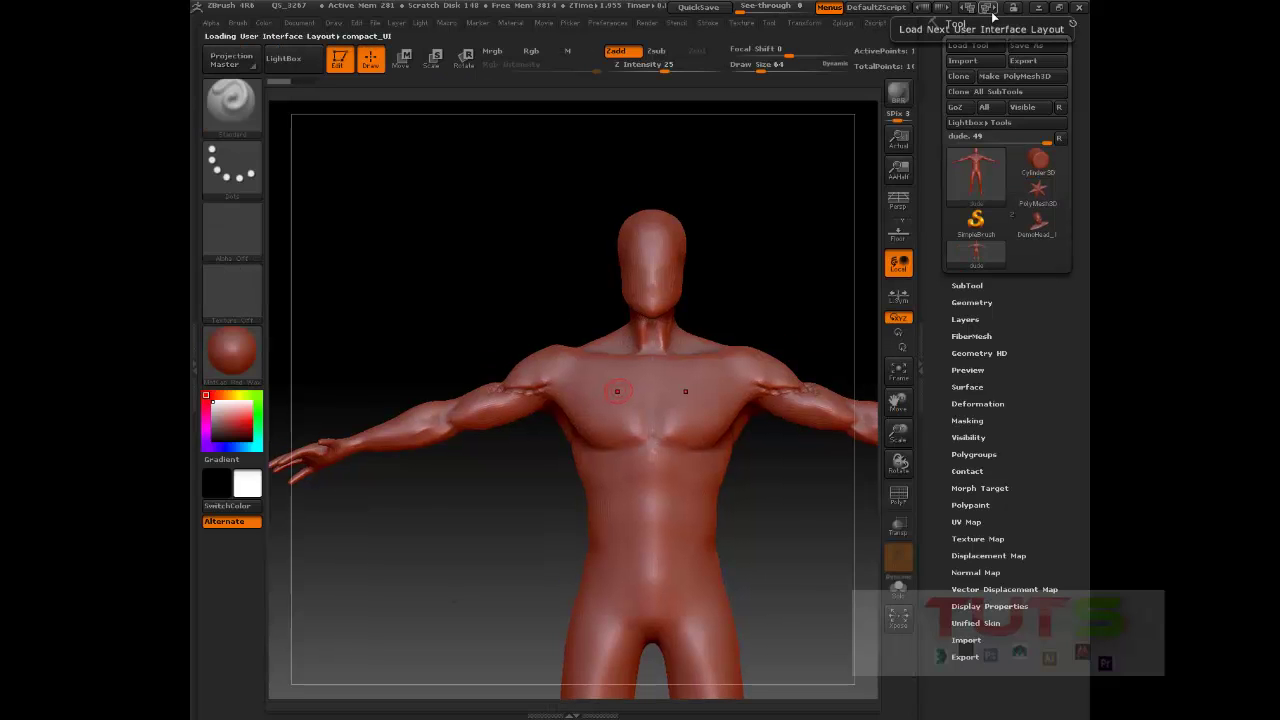
pyautogui.click(227, 113)
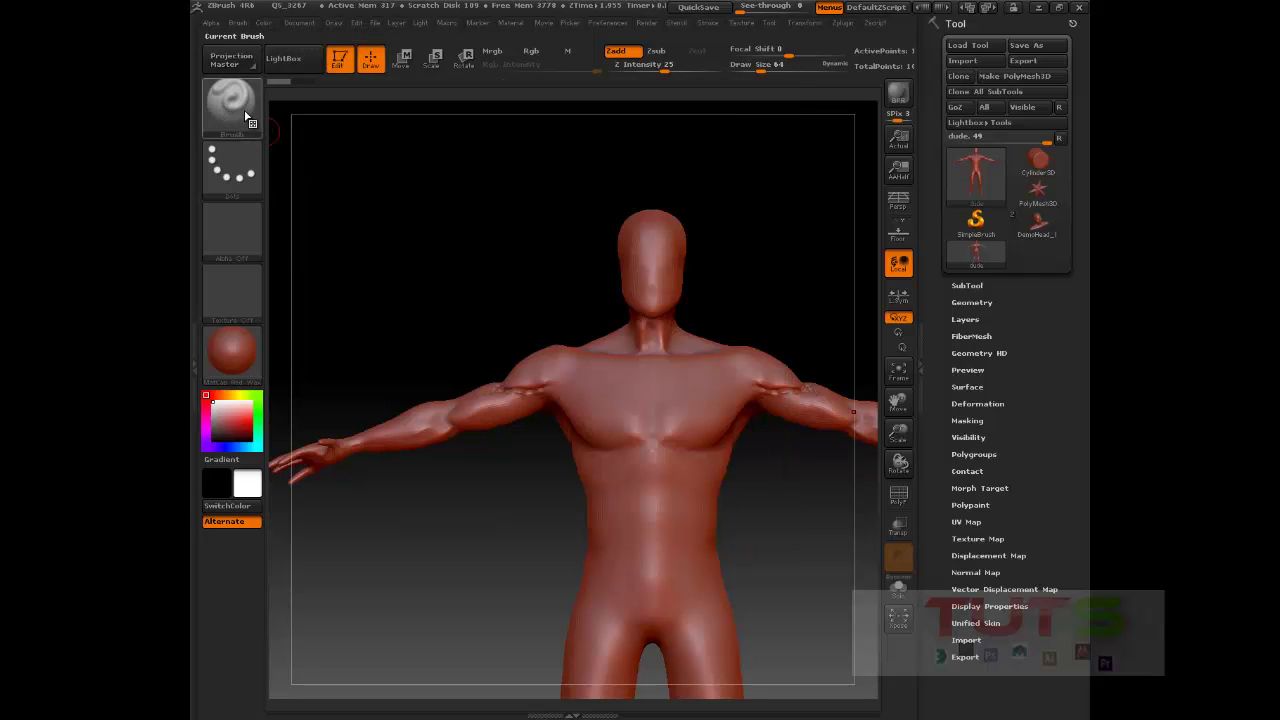
pyautogui.click(245, 117)
pyautogui.click(228, 118)
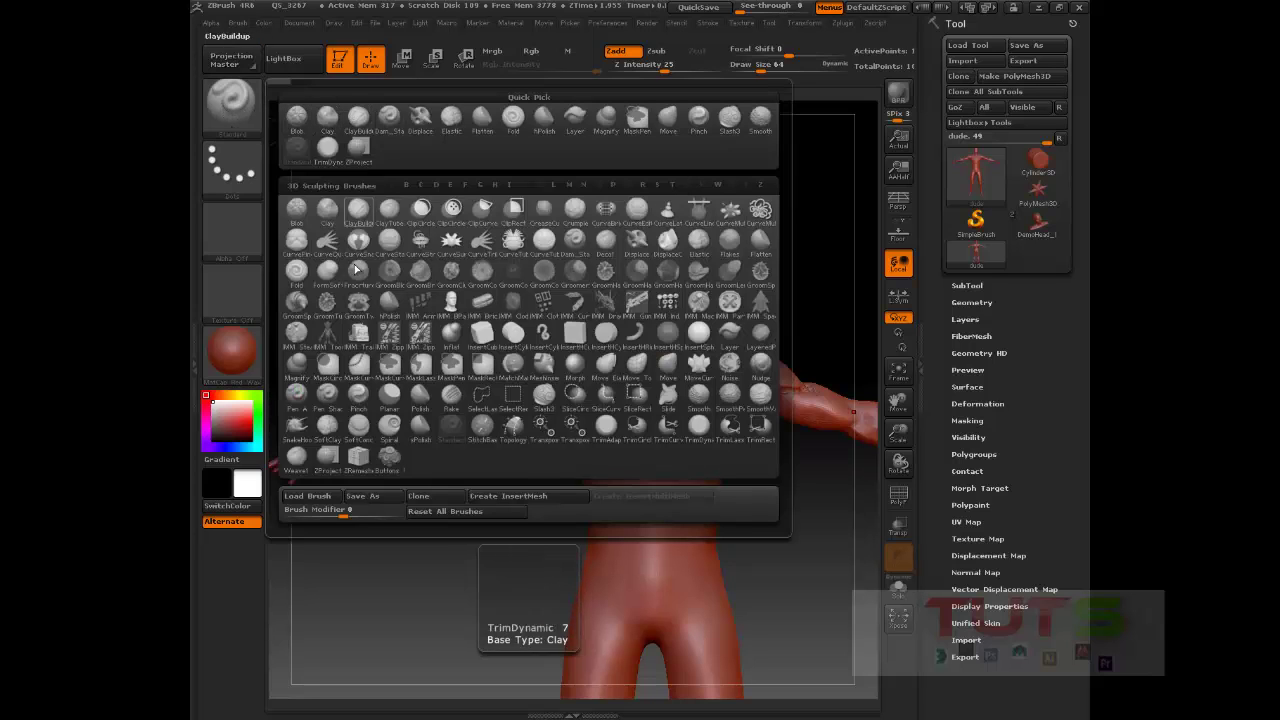
pyautogui.click(232, 102)
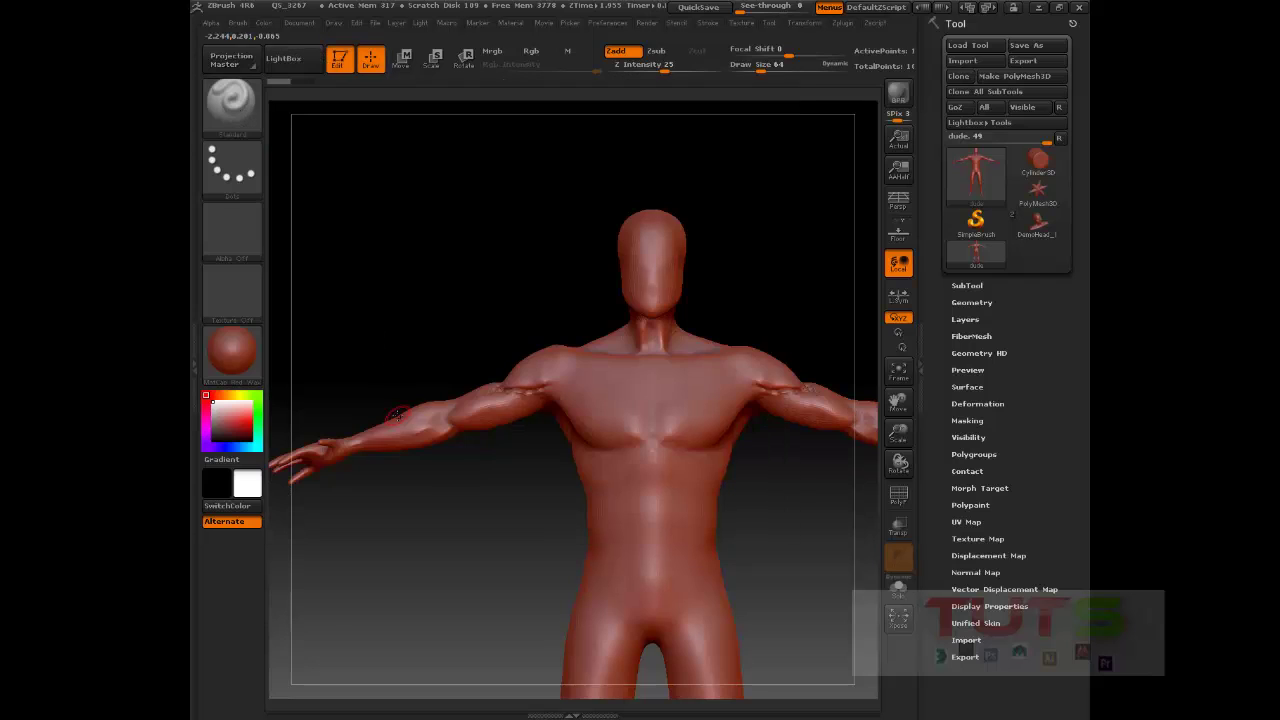
pyautogui.click(232, 102)
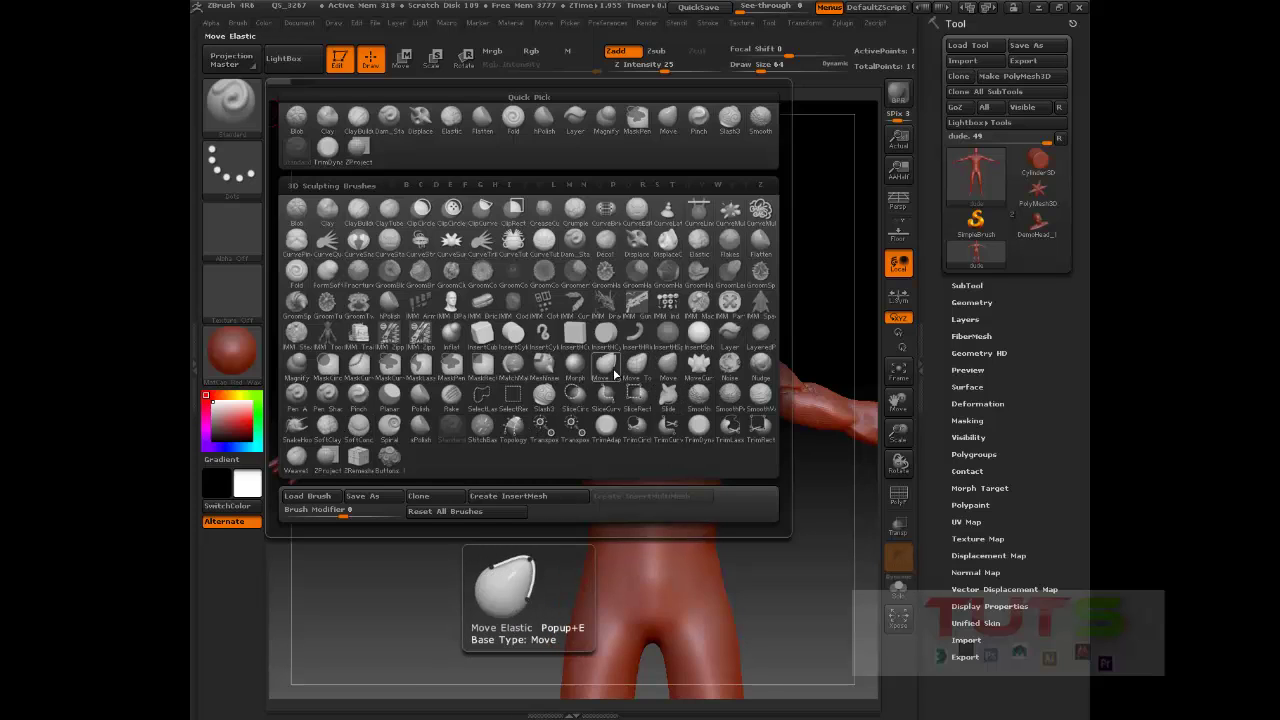
pyautogui.press('s')
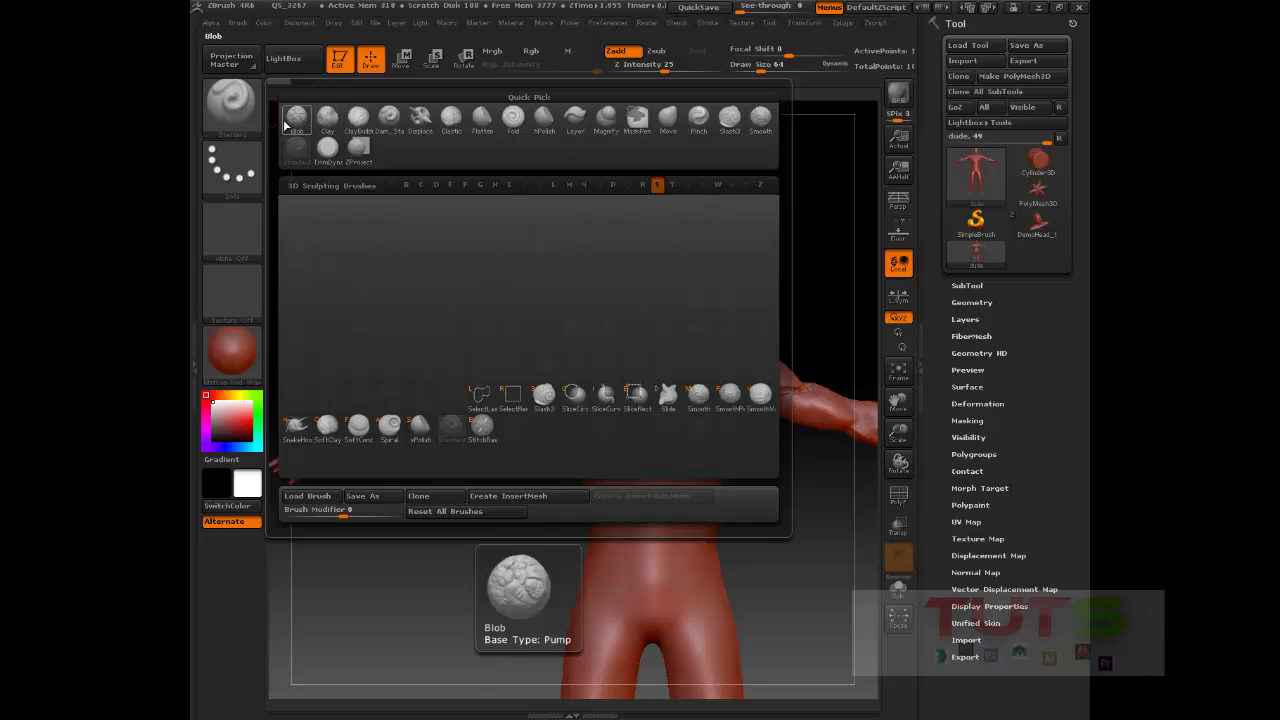
pyautogui.click(310, 155)
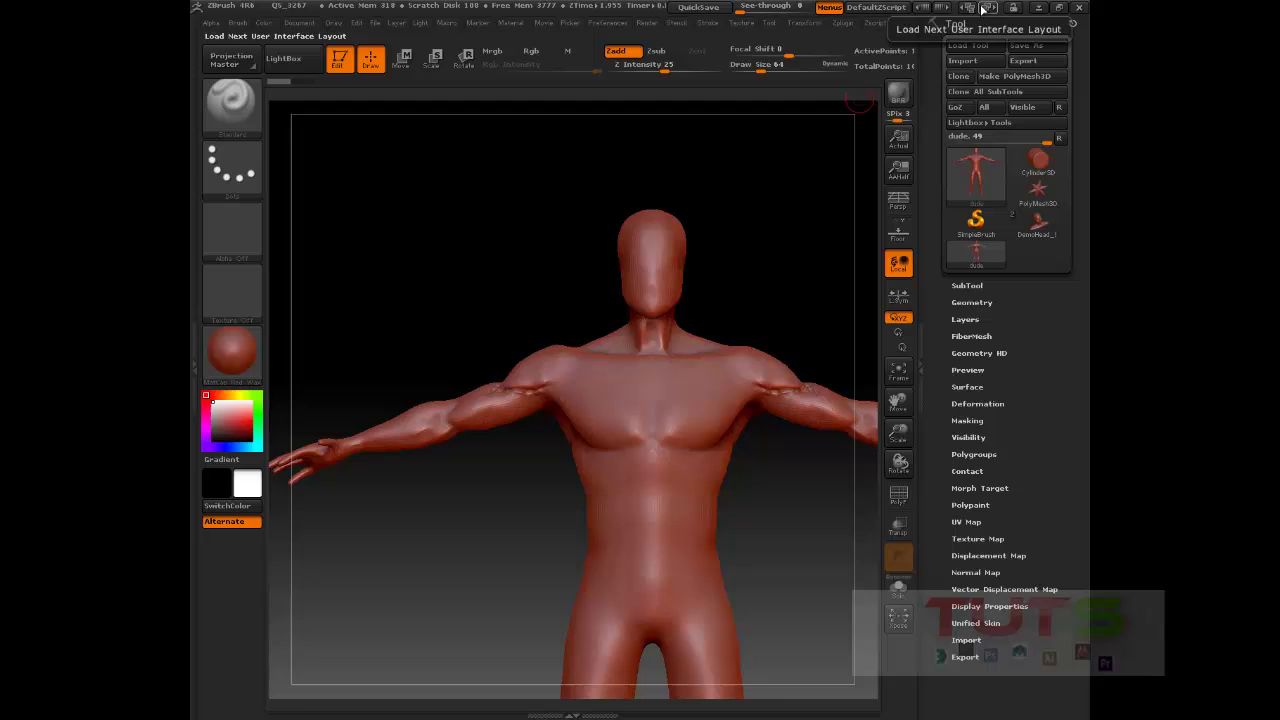
# - Cycle through the interface layouts until Sculpt01 is loaded
pyautogui.click(986, 7)
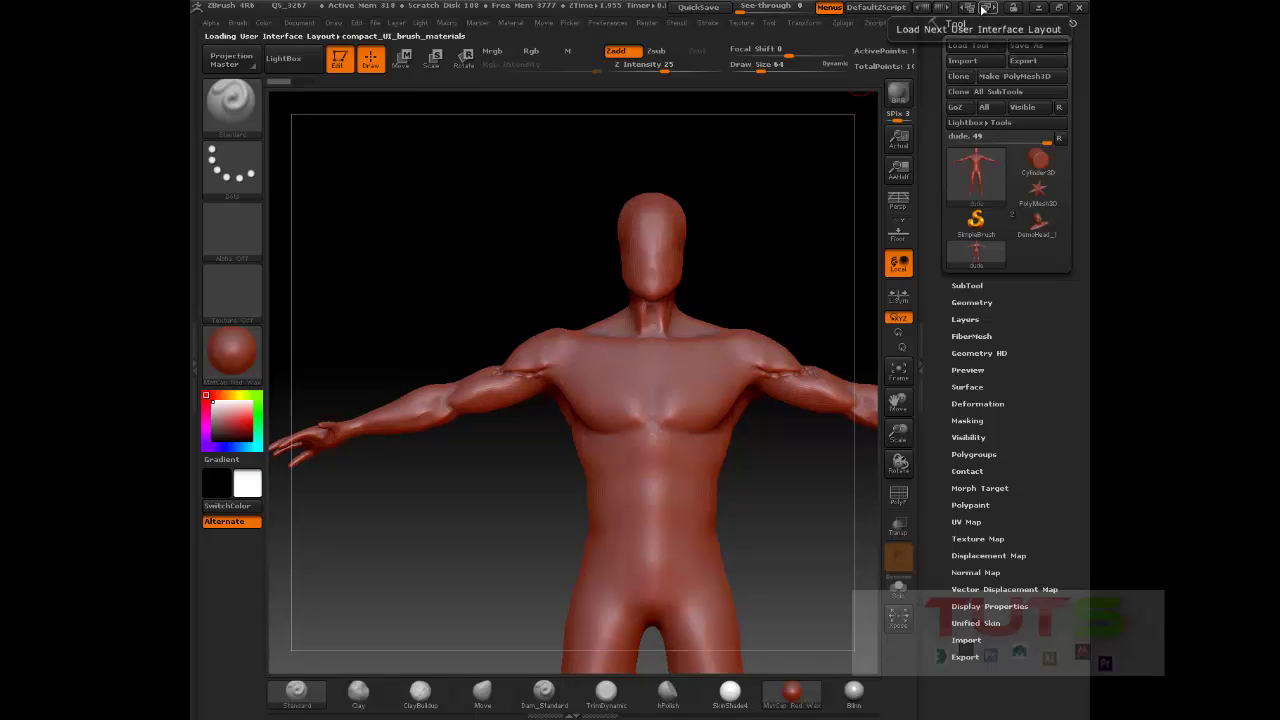
pyautogui.click(986, 7)
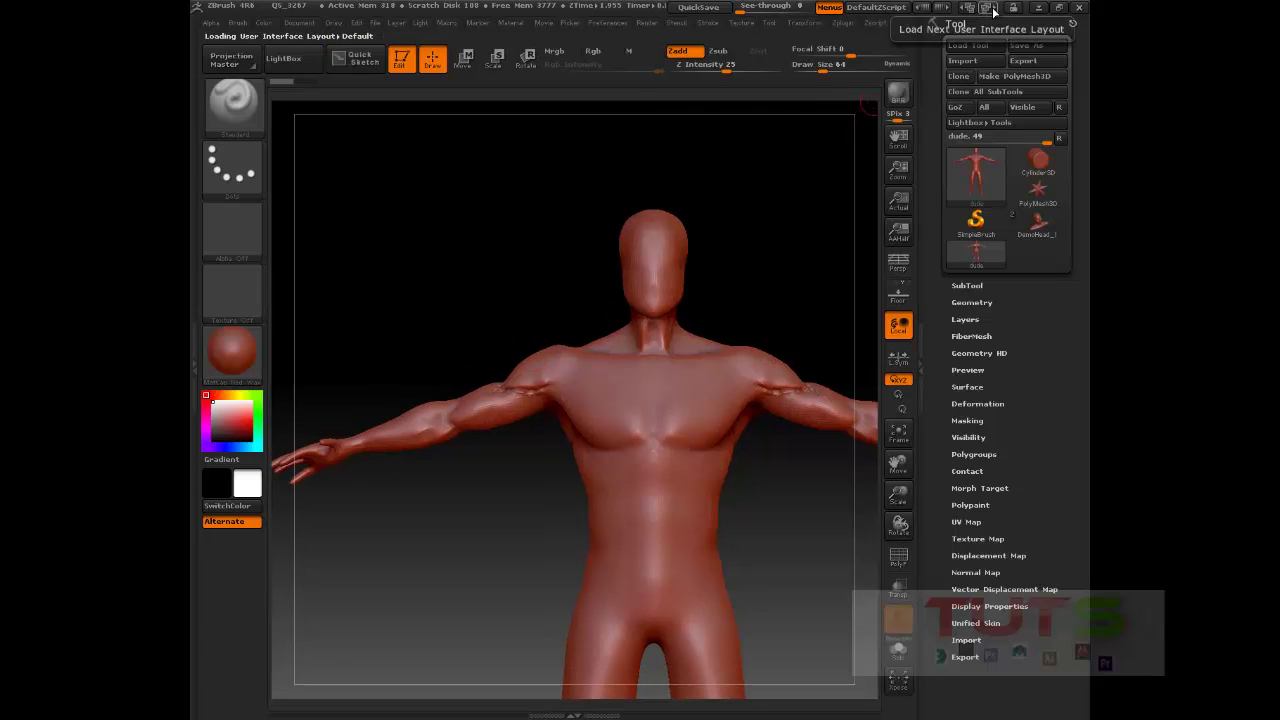
pyautogui.click(992, 9)
pyautogui.click(992, 9)
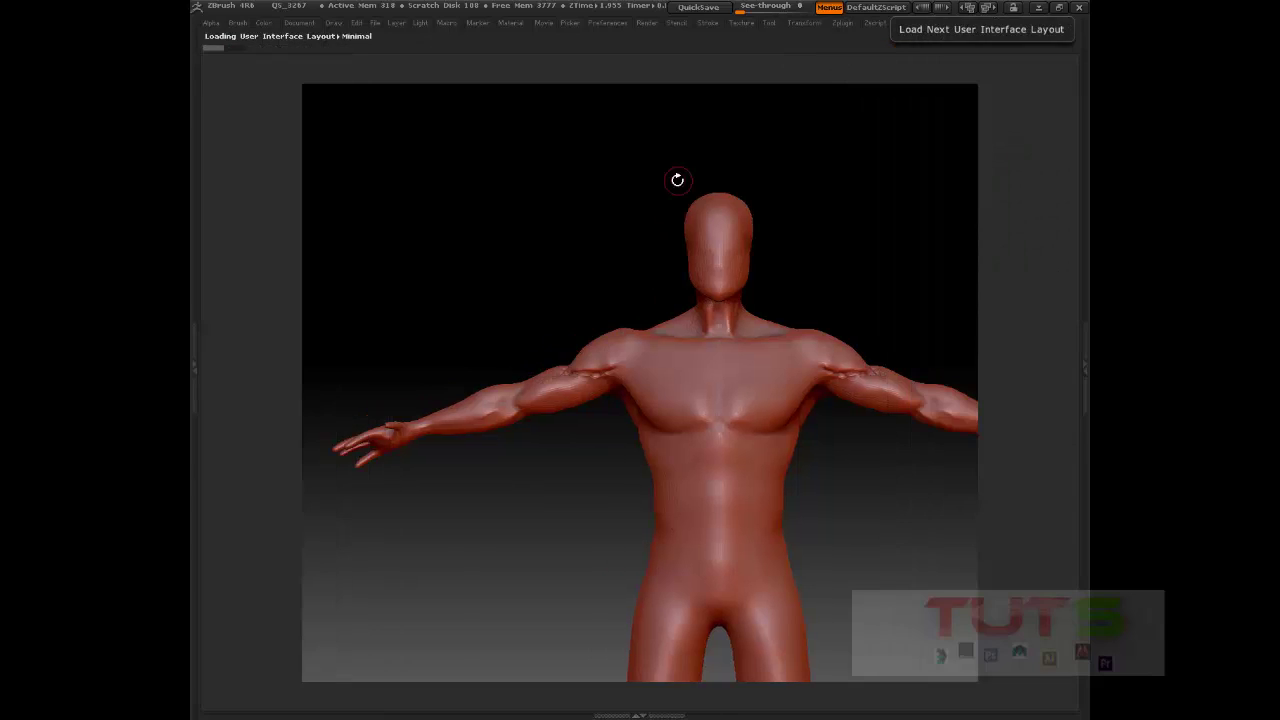
pyautogui.click(992, 9)
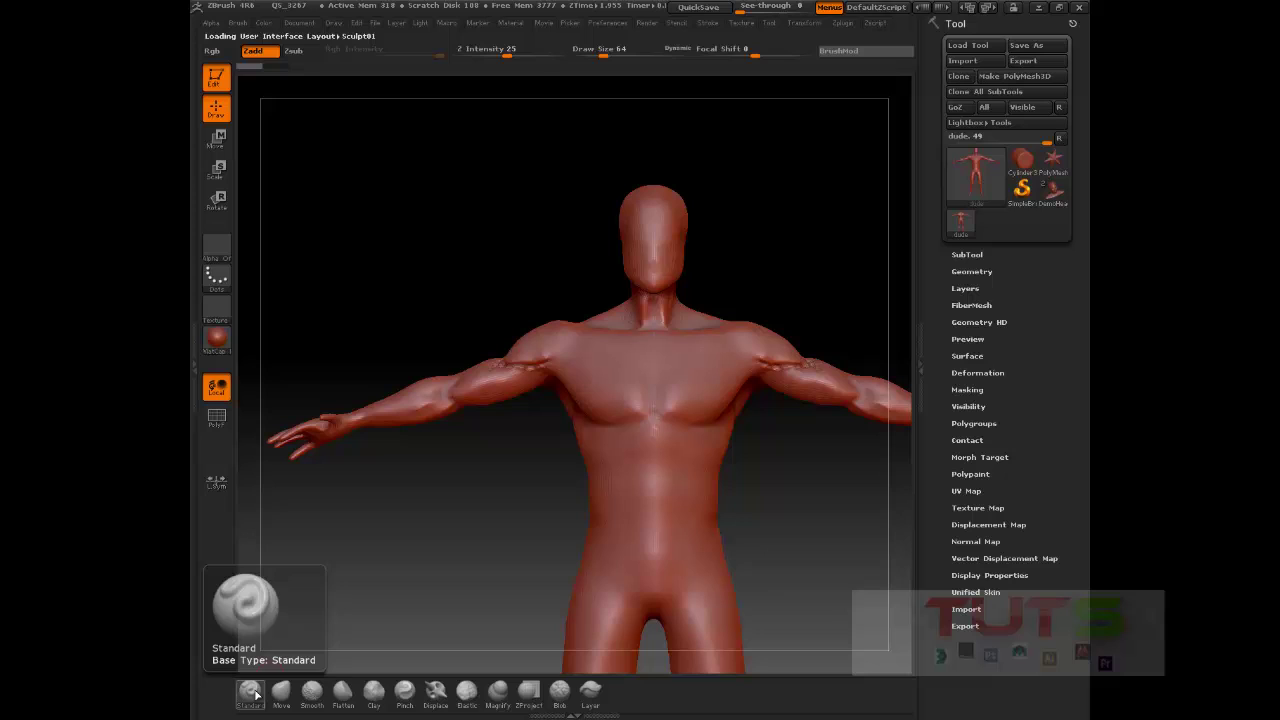
# - Assign 1 as the custom hotkey for the Standard brush
pyautogui.press('ctrl')
pyautogui.press('ctrl')
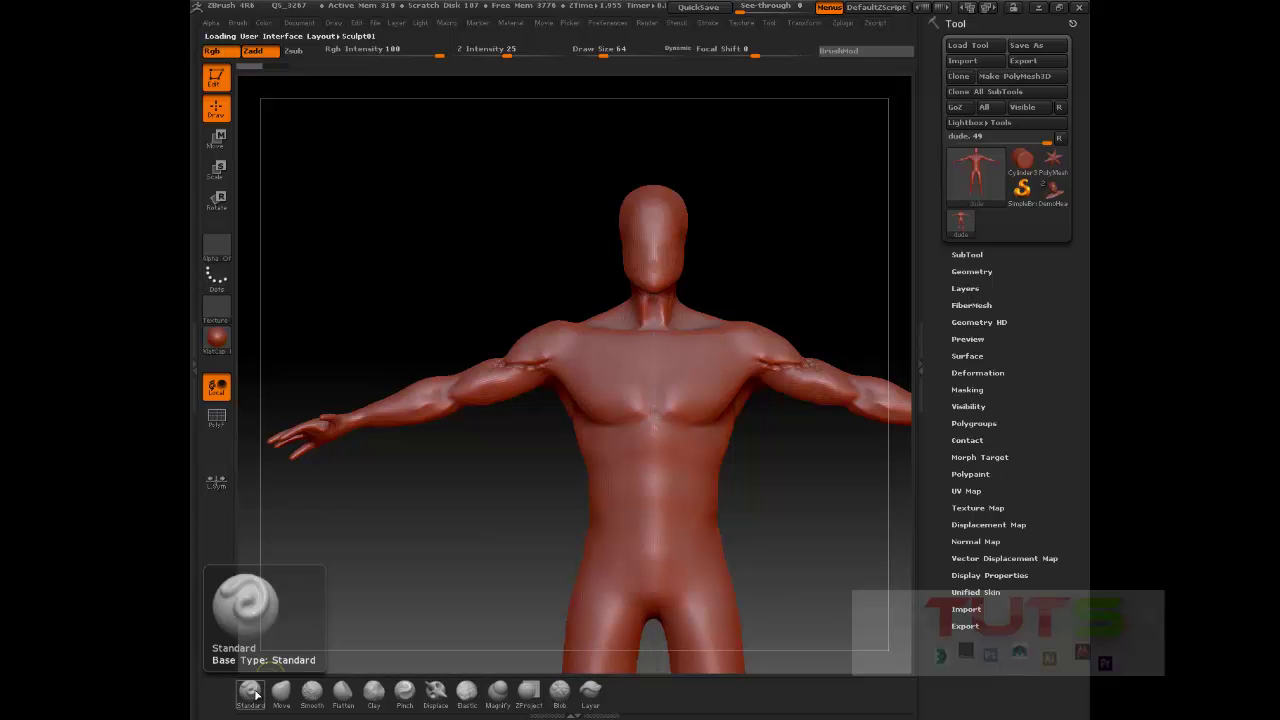
pyautogui.keyDown('ctrl'); pyautogui.keyDown('alt'); pyautogui.click(255, 696); pyautogui.keyUp('alt'); pyautogui.keyUp('ctrl')
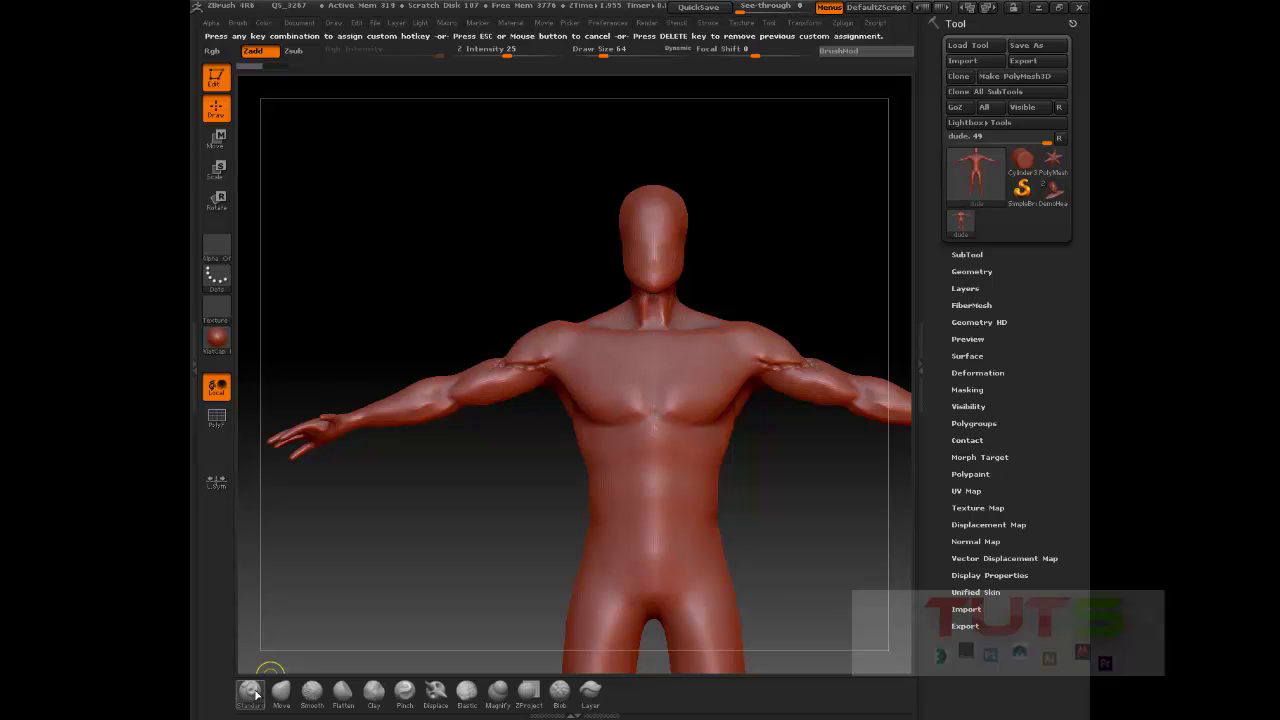
pyautogui.press('1')
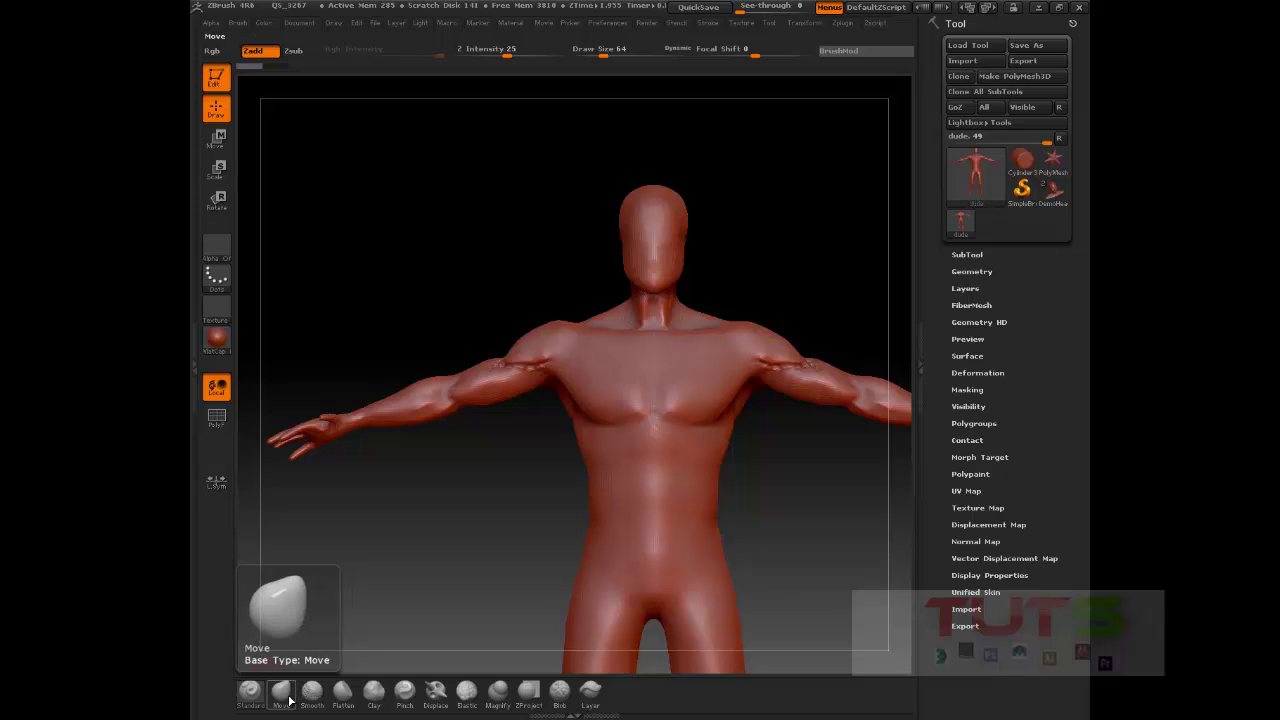
# - Pull out the surface of the upper abdomen with the Move brush and sculpt raised vertical strokes below it with the Standard brush
pyautogui.click(288, 701)
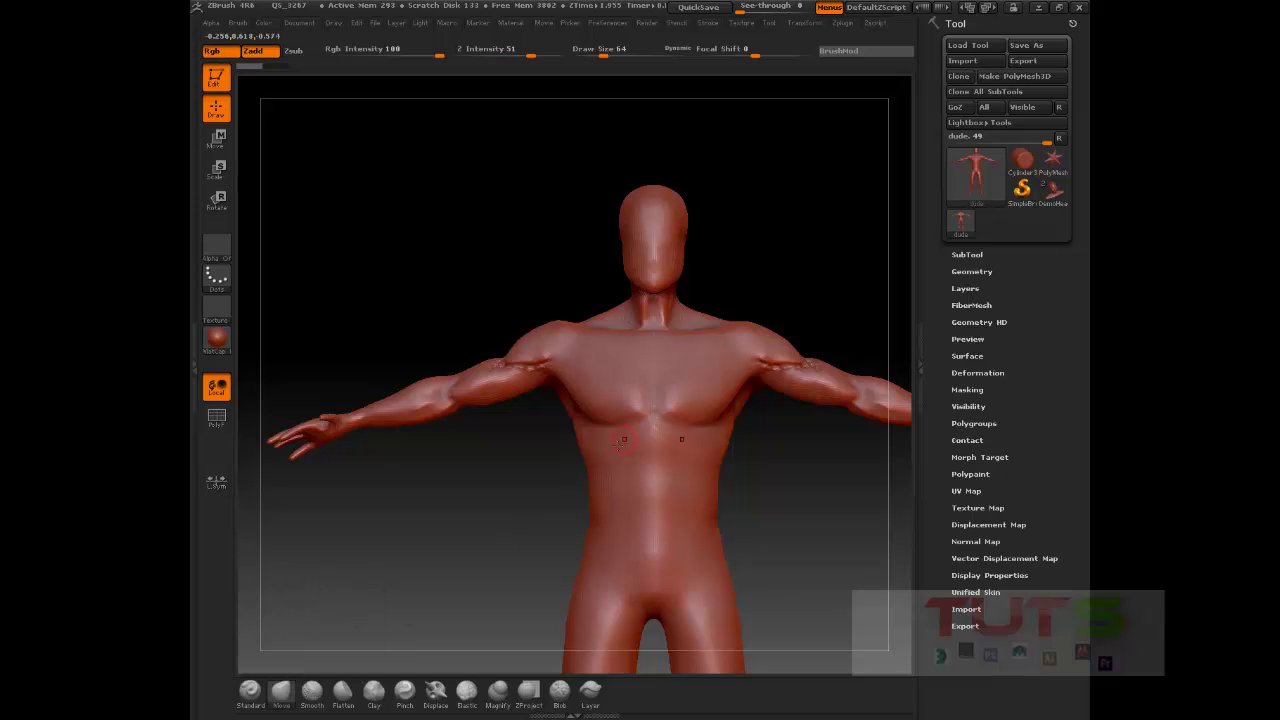
pyautogui.moveTo(615, 478); pyautogui.dragTo(590, 488)
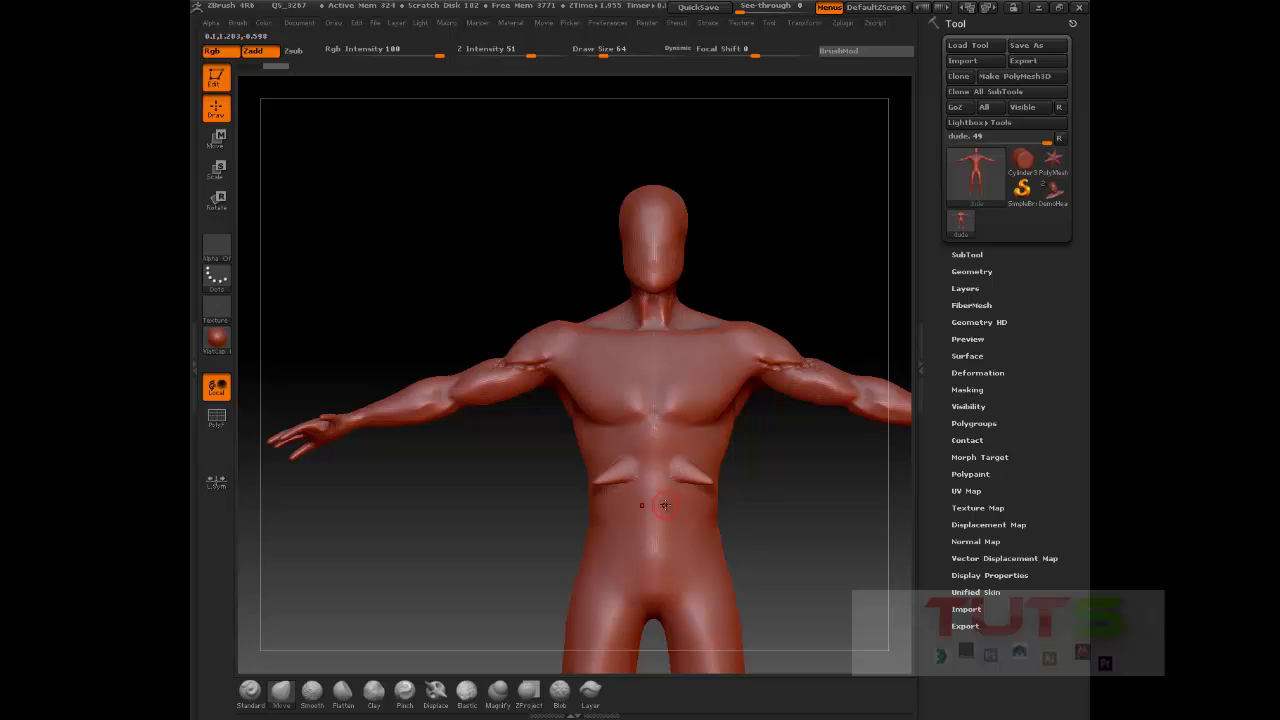
pyautogui.press('1')
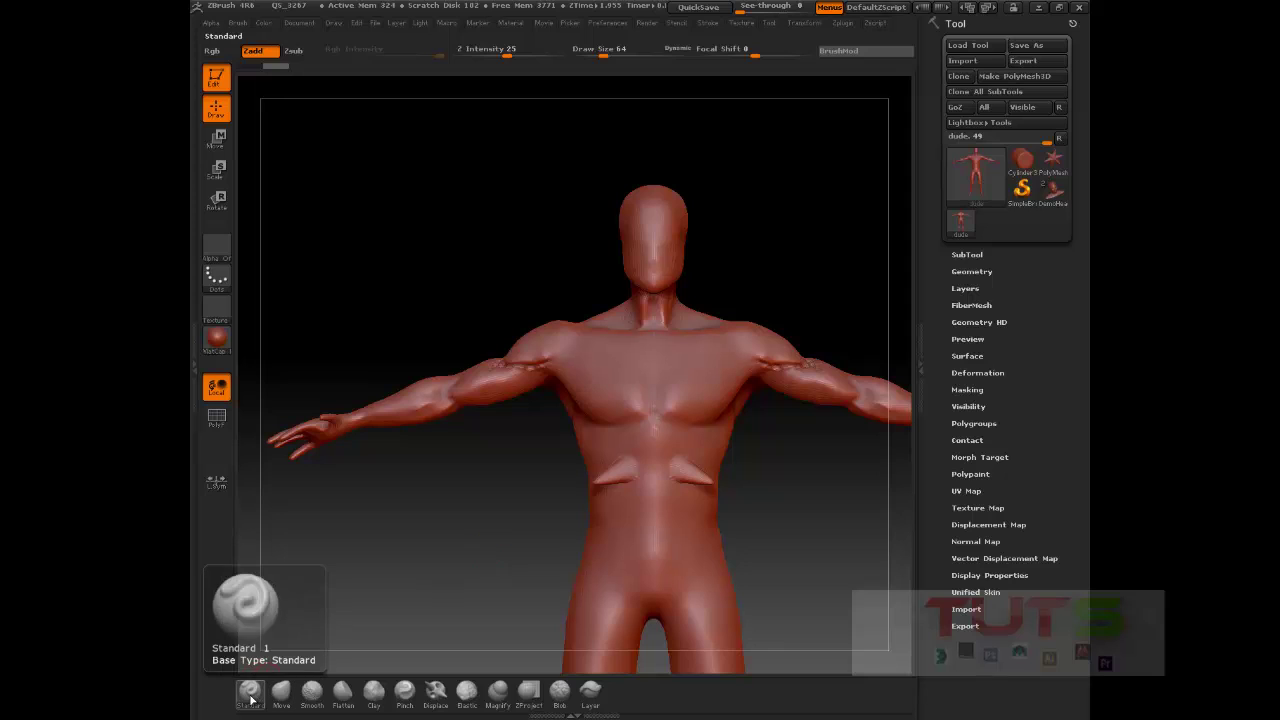
pyautogui.moveTo(598, 488)
pyautogui.mouseDown()
pyautogui.moveTo(636, 474)
pyautogui.moveTo(606, 590)
pyautogui.moveTo(627, 506)
pyautogui.moveTo(612, 558)
pyautogui.mouseUp()
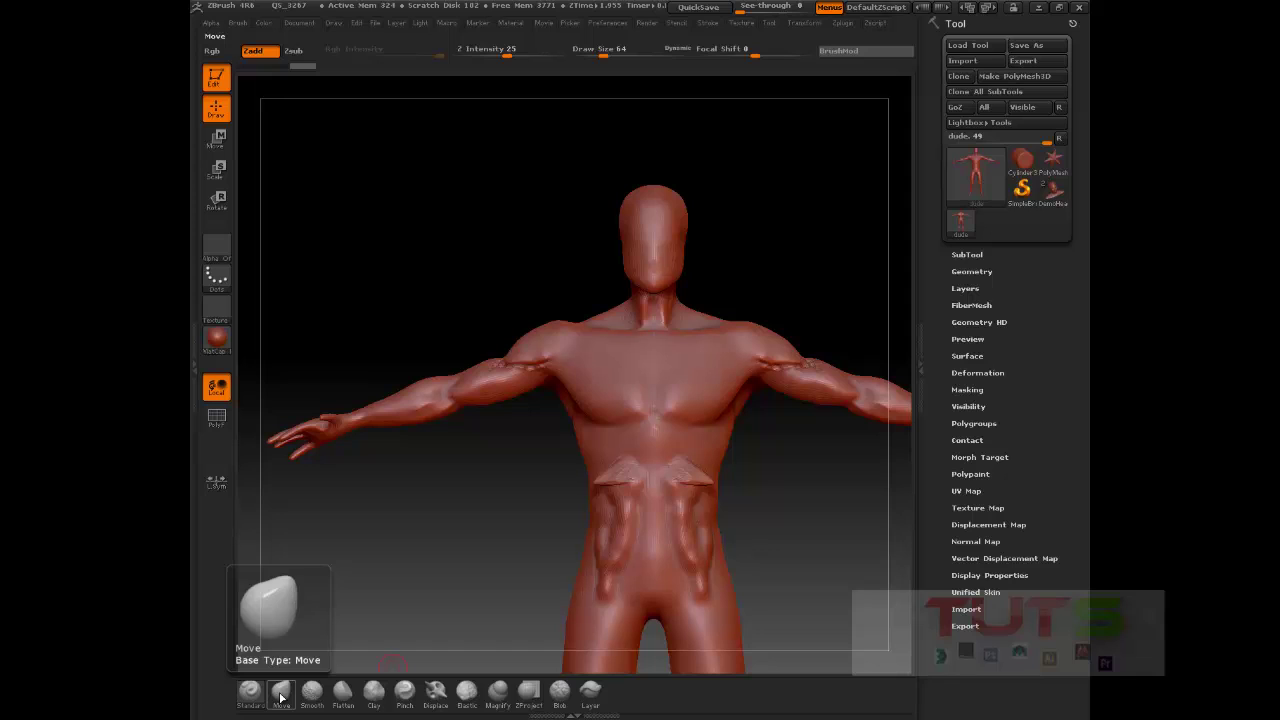
# - Assign 2 as the custom hotkey for the Move brush
pyautogui.press('ctrl')
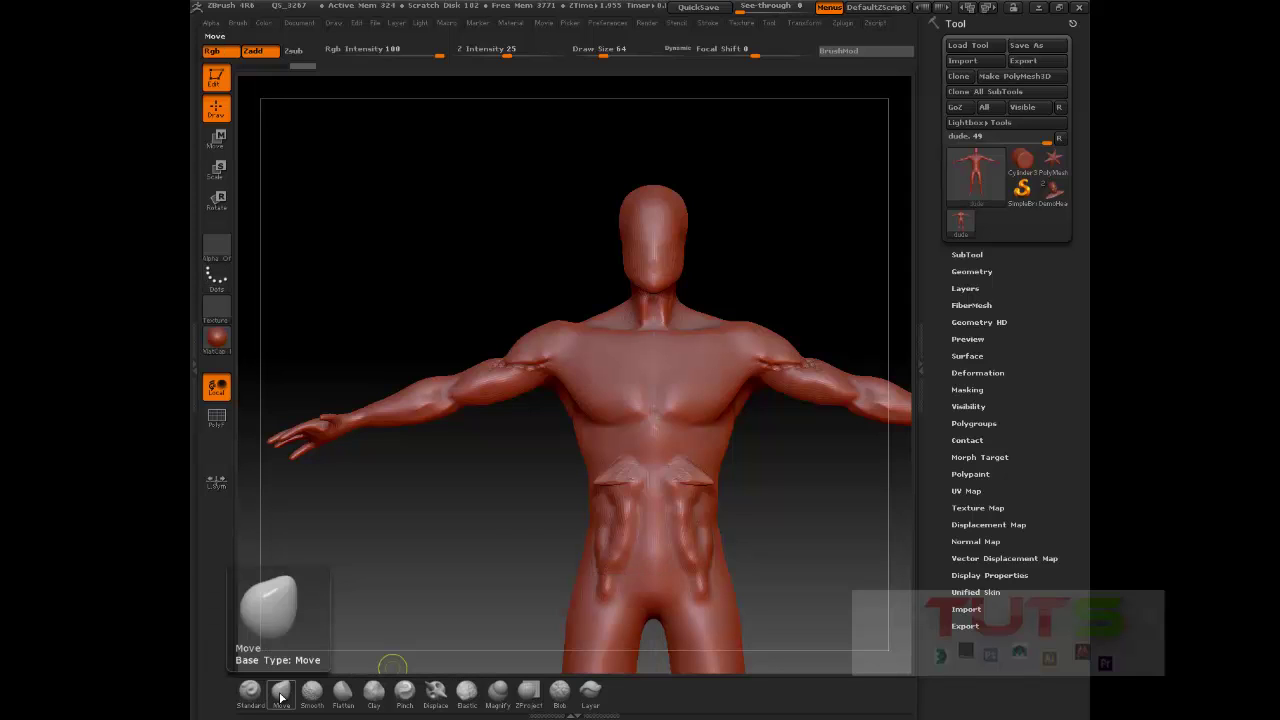
pyautogui.keyDown('ctrl'); pyautogui.keyDown('alt'); pyautogui.click(281, 698); pyautogui.keyUp('alt'); pyautogui.keyUp('ctrl')
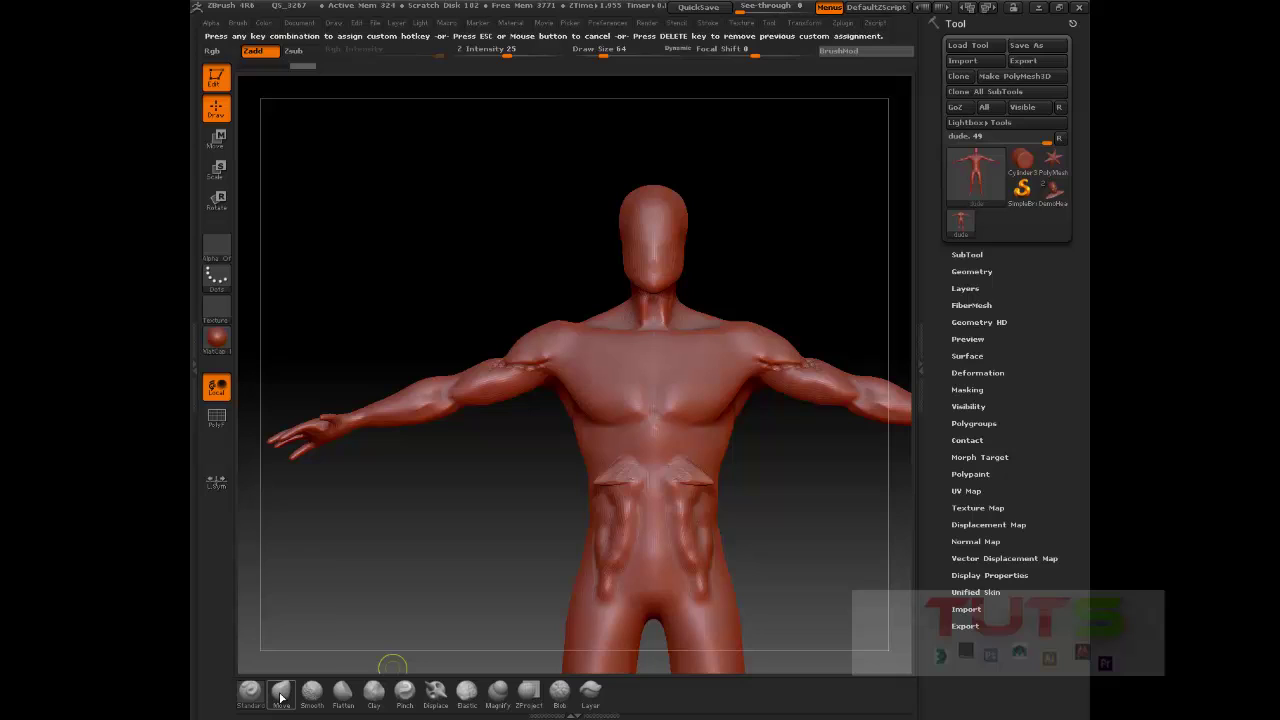
pyautogui.press('2')
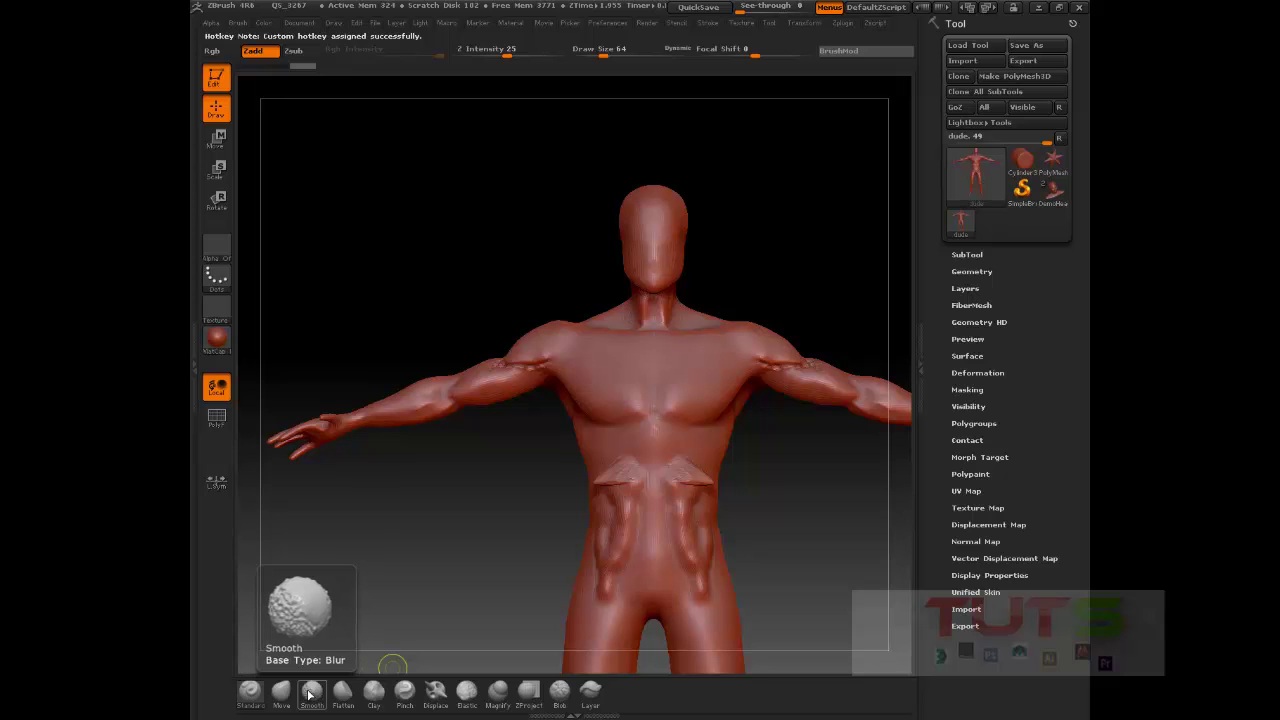
# - Smooth the sculpted strokes on the abdomen slightly
pyautogui.press('ctrl')
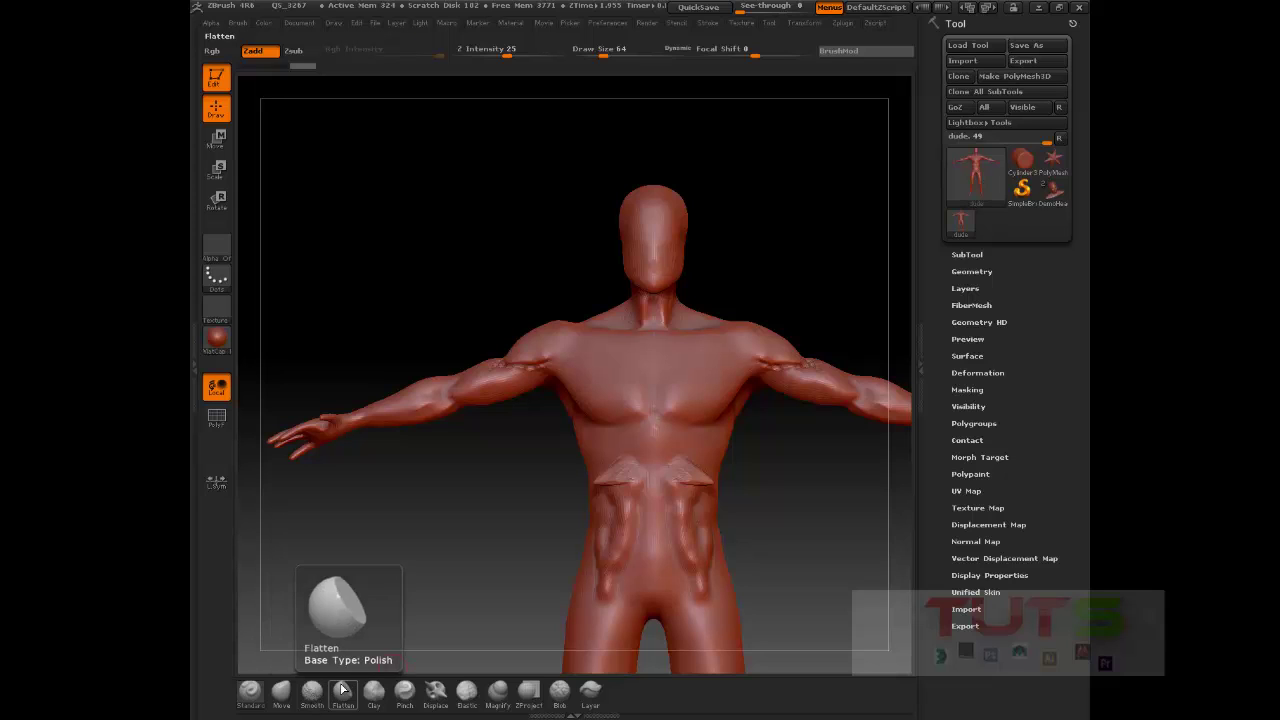
pyautogui.press('shift')
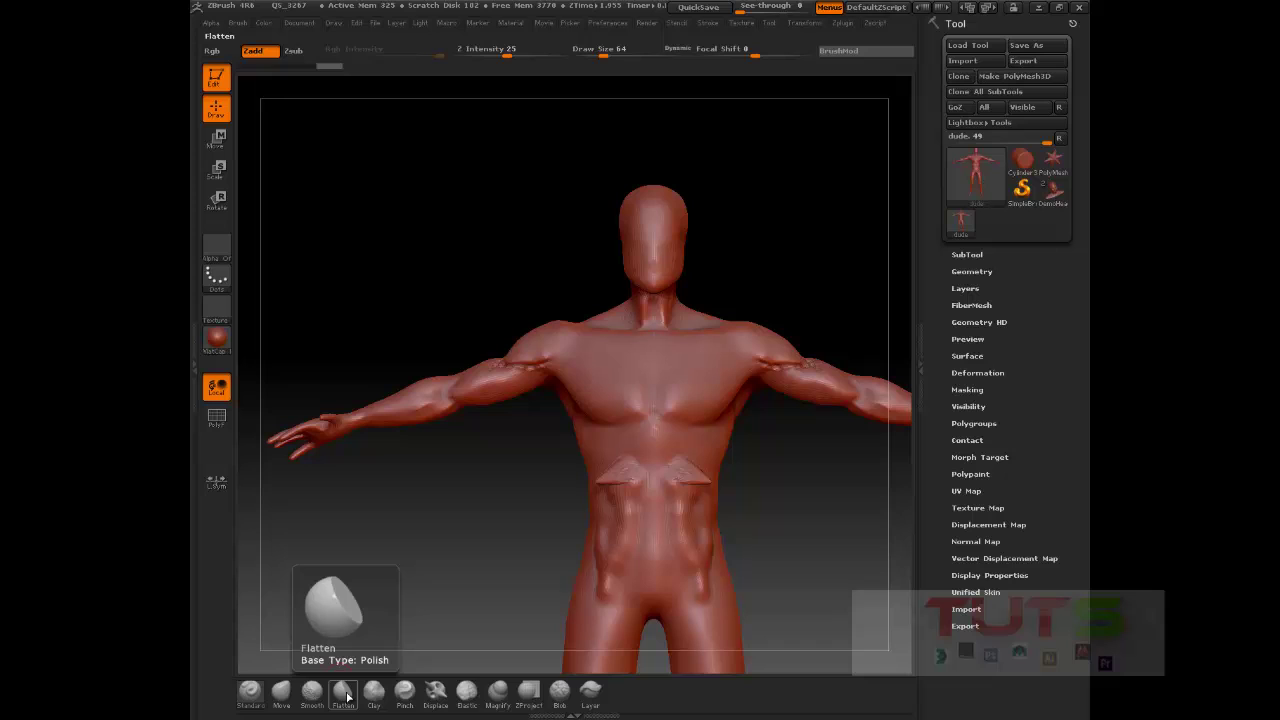
# - Assign 3 as the custom hotkey for the Flatten brush
pyautogui.press('ctrl')
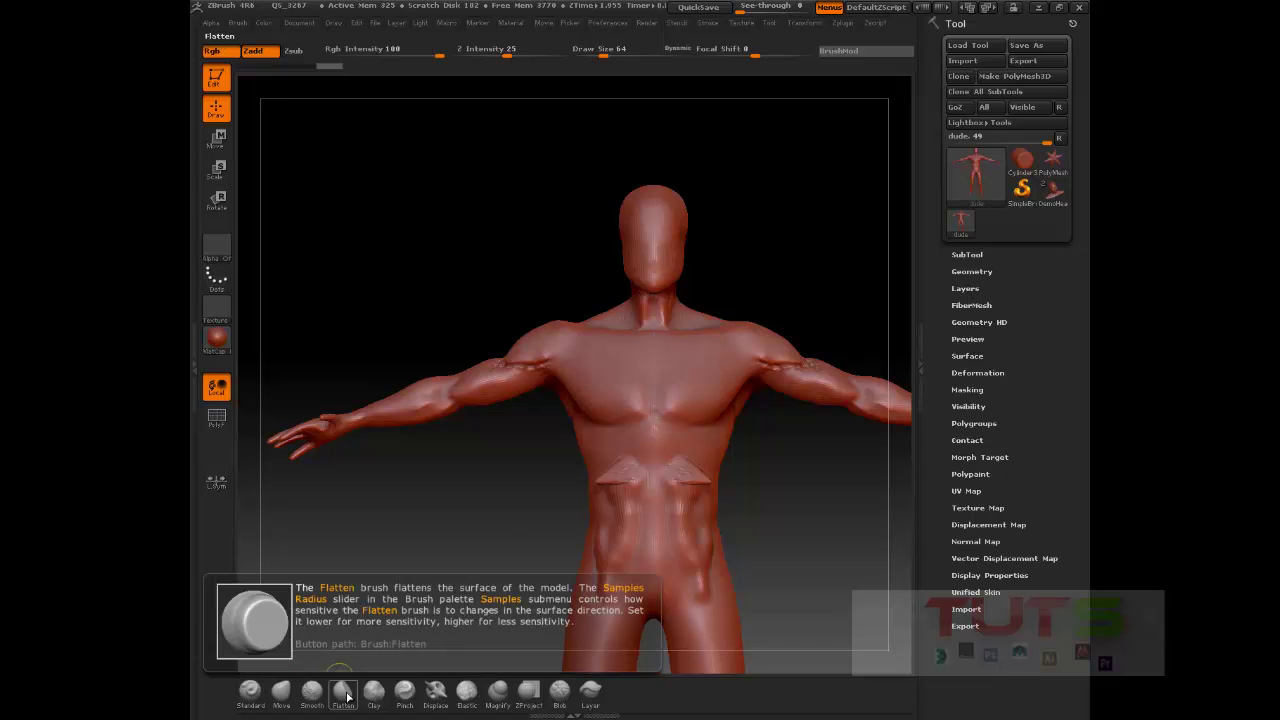
pyautogui.keyDown('ctrl'); pyautogui.keyDown('alt'); pyautogui.click(343, 692); pyautogui.keyUp('alt'); pyautogui.keyUp('ctrl')
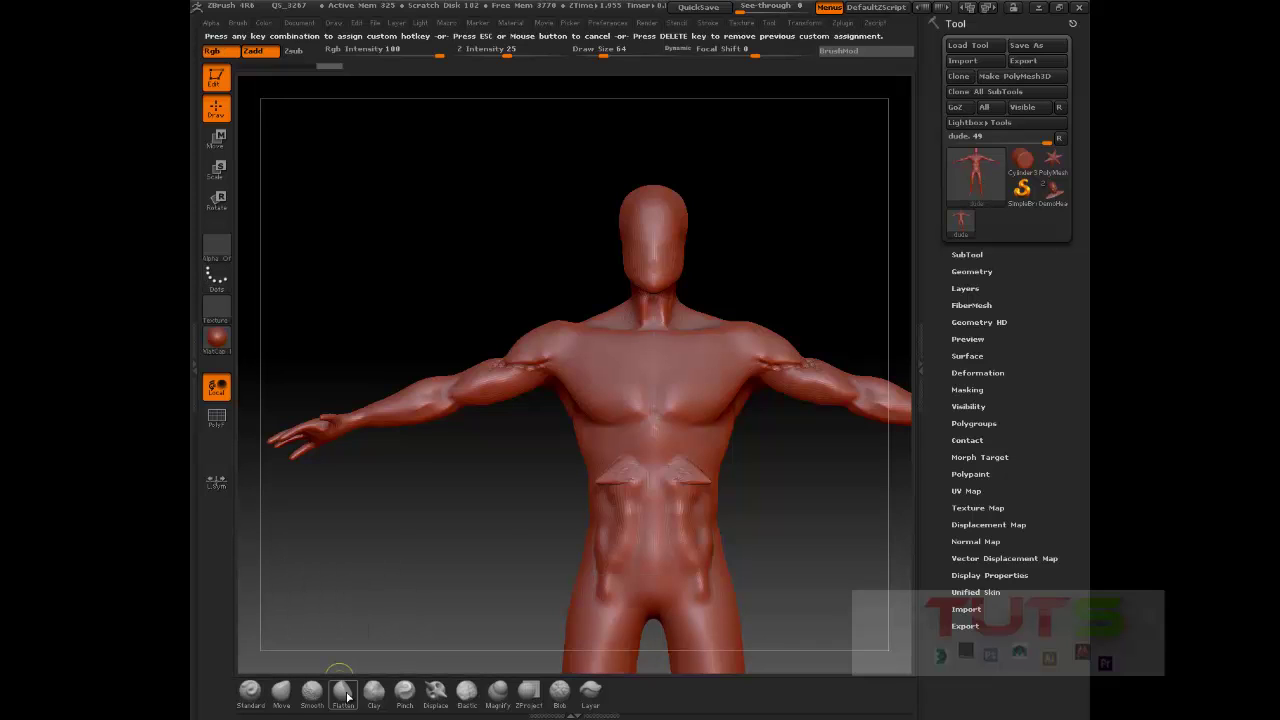
pyautogui.press('3')
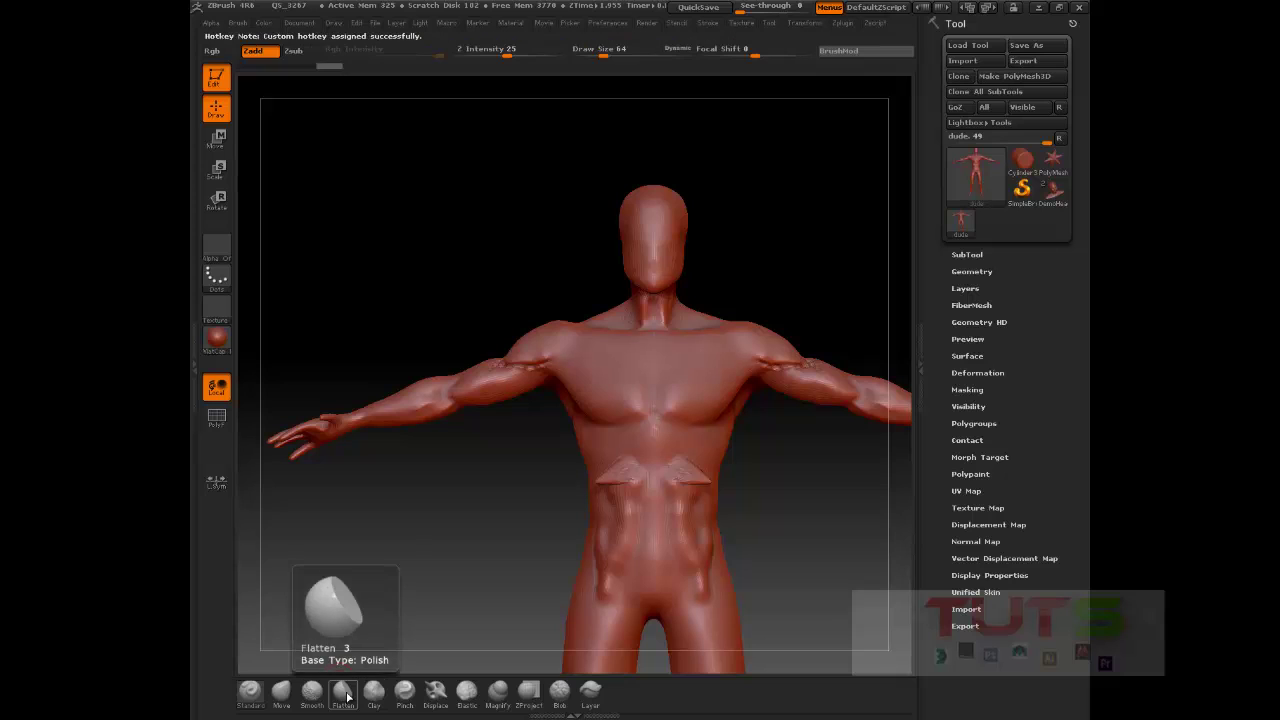
# - Try to assign 4 as the custom hotkey for the Clay brush
pyautogui.press('ctrl')
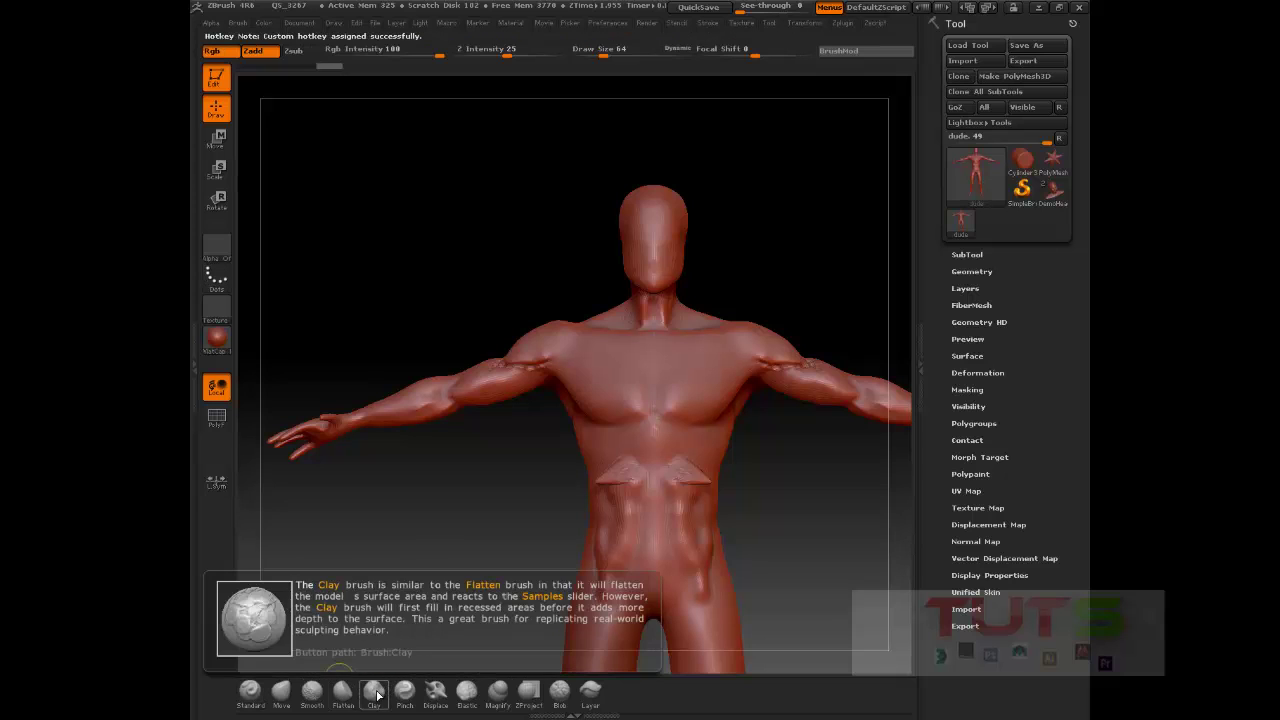
pyautogui.keyDown('ctrl'); pyautogui.keyDown('alt'); pyautogui.click(377, 692); pyautogui.keyUp('alt'); pyautogui.keyUp('ctrl')
pyautogui.press('4')
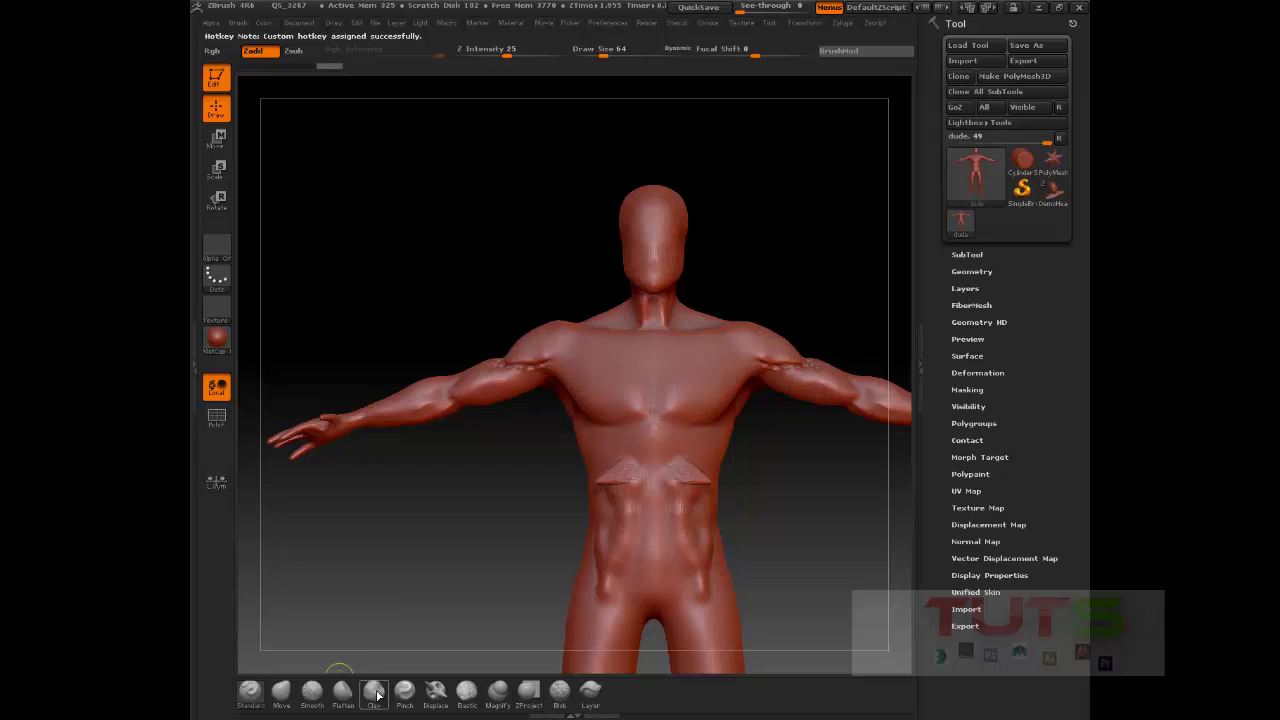
# - Assign 5 as the hotkey for the Pinch brush and 6 for Displace, accepting the reassignment
pyautogui.keyDown('ctrl'); pyautogui.keyDown('alt'); pyautogui.click(407, 705); pyautogui.keyUp('alt'); pyautogui.keyUp('ctrl')
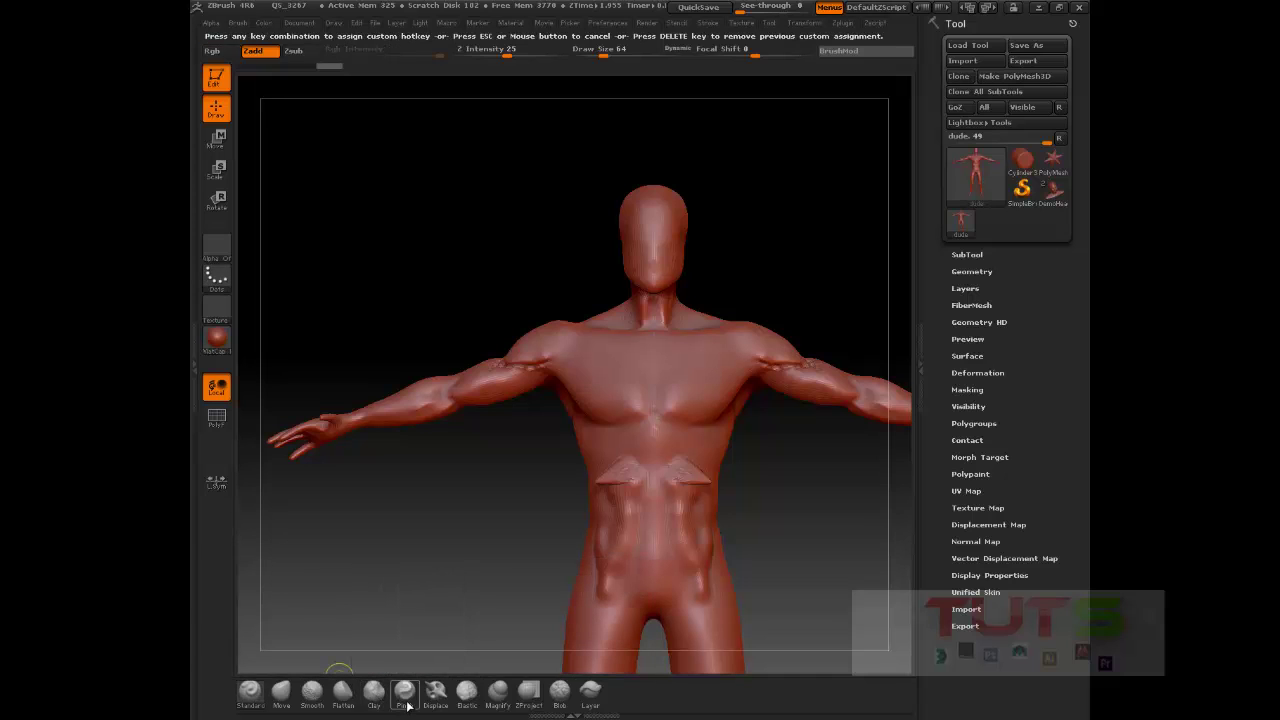
pyautogui.press('5')
pyautogui.keyDown('ctrl'); pyautogui.keyDown('alt'); pyautogui.click(445, 690); pyautogui.keyUp('alt'); pyautogui.keyUp('ctrl')
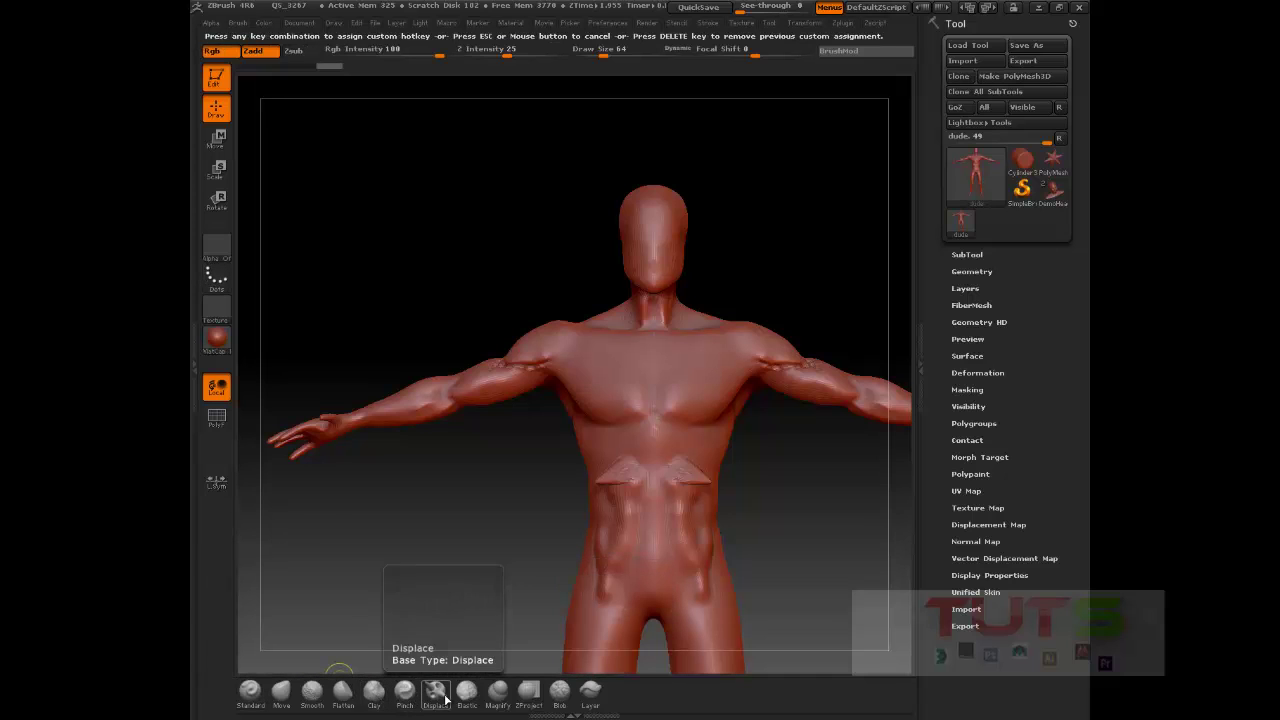
pyautogui.press('6')
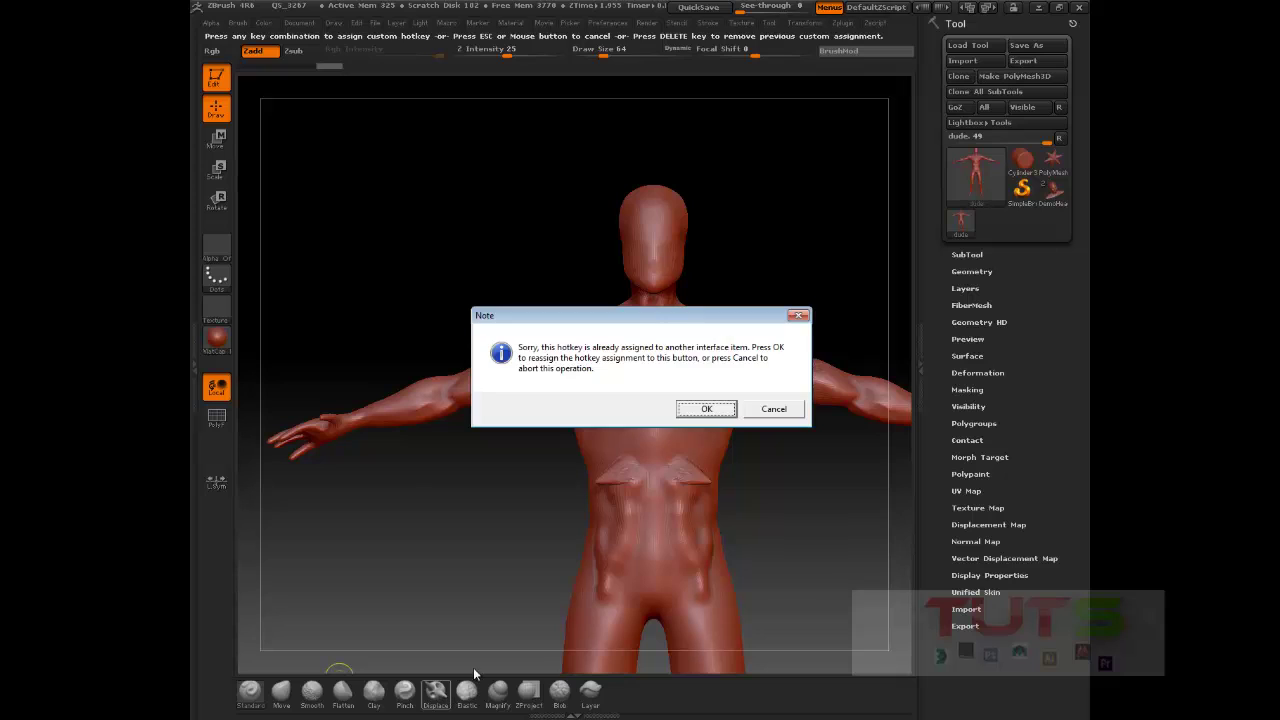
pyautogui.click(706, 409)
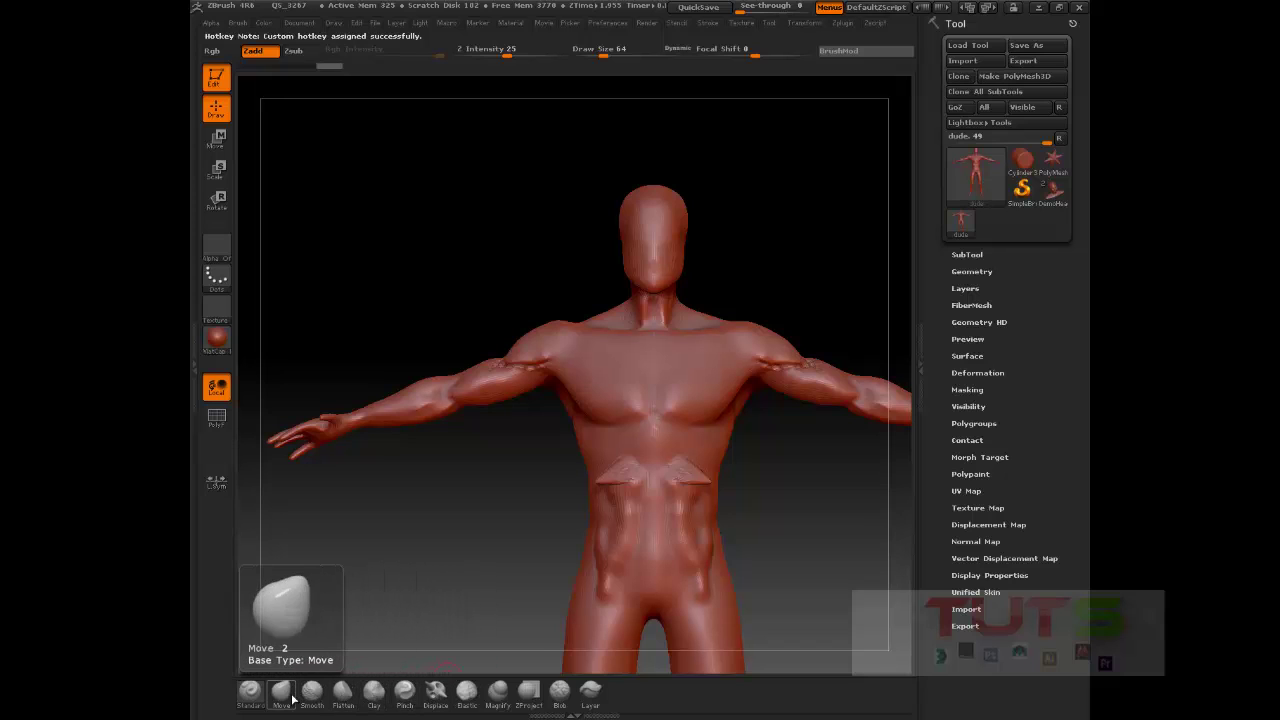
# - Reassign hotkey 4 to the Clay brush, overriding its existing assignment
pyautogui.keyDown('ctrl'); pyautogui.keyDown('alt'); pyautogui.click(374, 700); pyautogui.keyUp('alt'); pyautogui.keyUp('ctrl')
pyautogui.press('5')
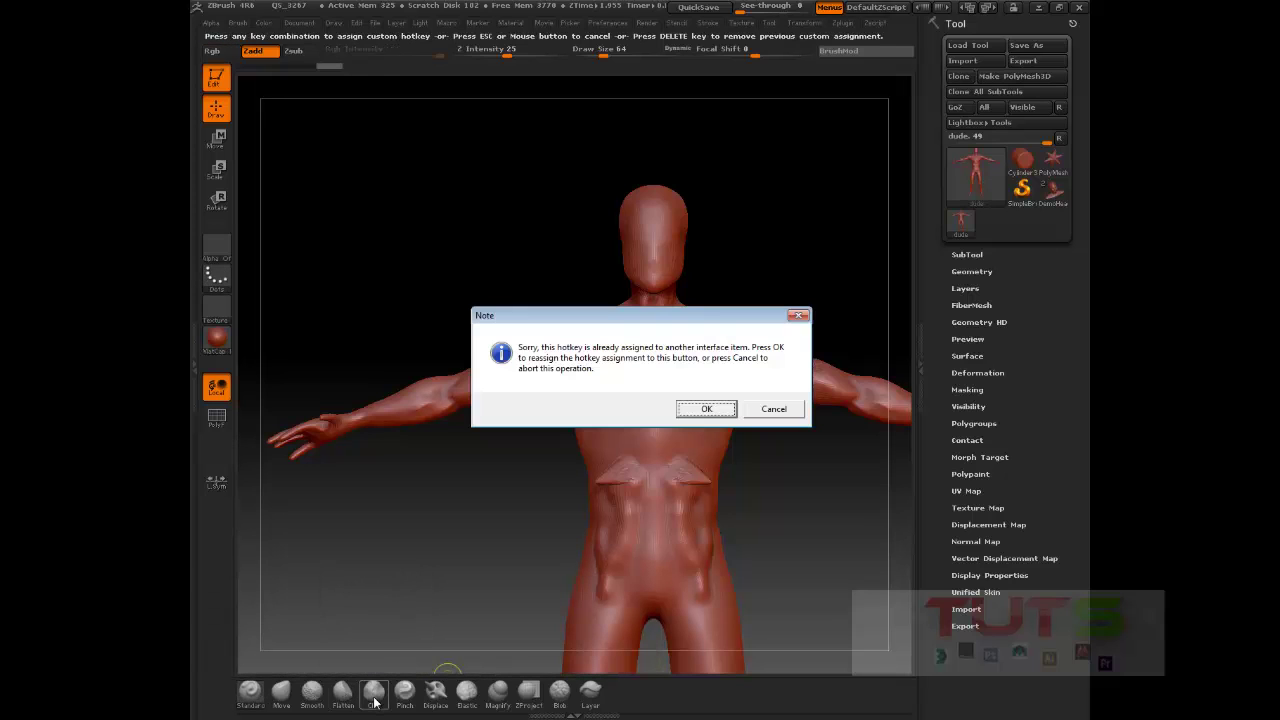
pyautogui.click(729, 414)
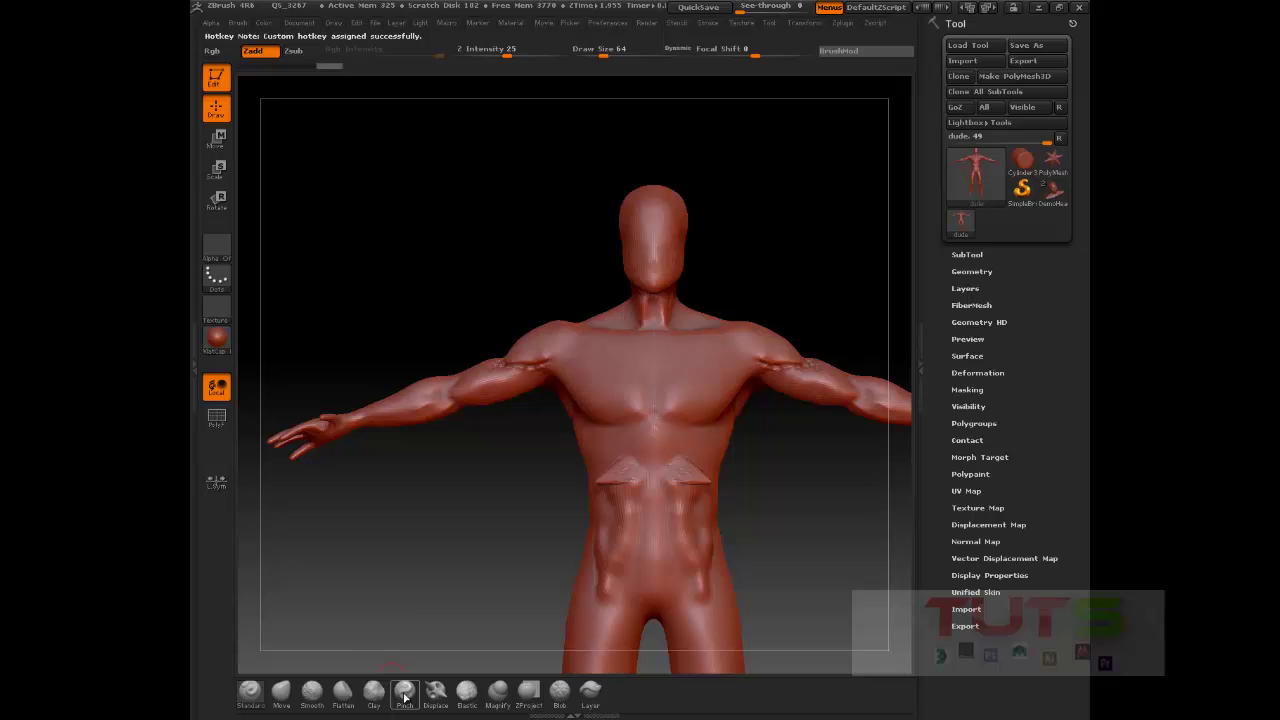
# - Assign custom hotkeys to the remaining shelf brushes, including 8 for Magnify and 0 for Blob
pyautogui.keyDown('ctrl'); pyautogui.keyDown('alt'); pyautogui.click(467, 692); pyautogui.keyUp('alt'); pyautogui.keyUp('ctrl')
pyautogui.press('Escape')
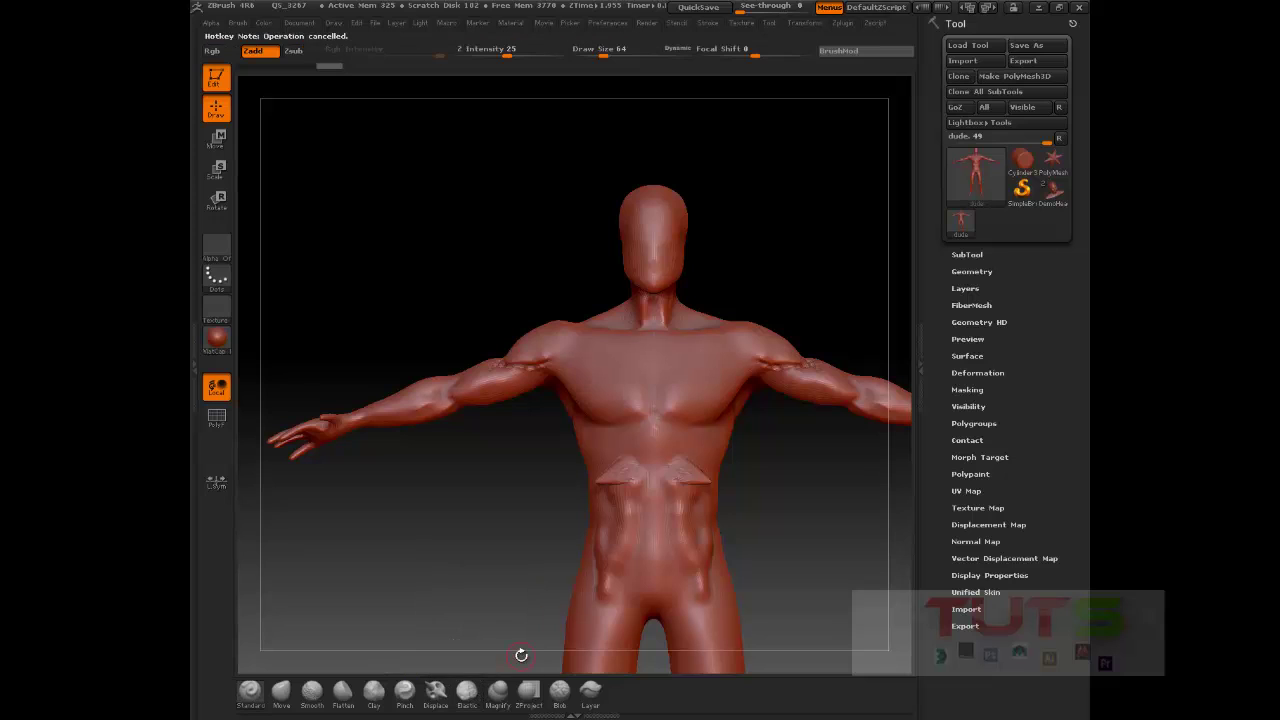
pyautogui.keyDown('ctrl'); pyautogui.keyDown('alt'); pyautogui.click(509, 691); pyautogui.keyUp('alt'); pyautogui.keyUp('ctrl')
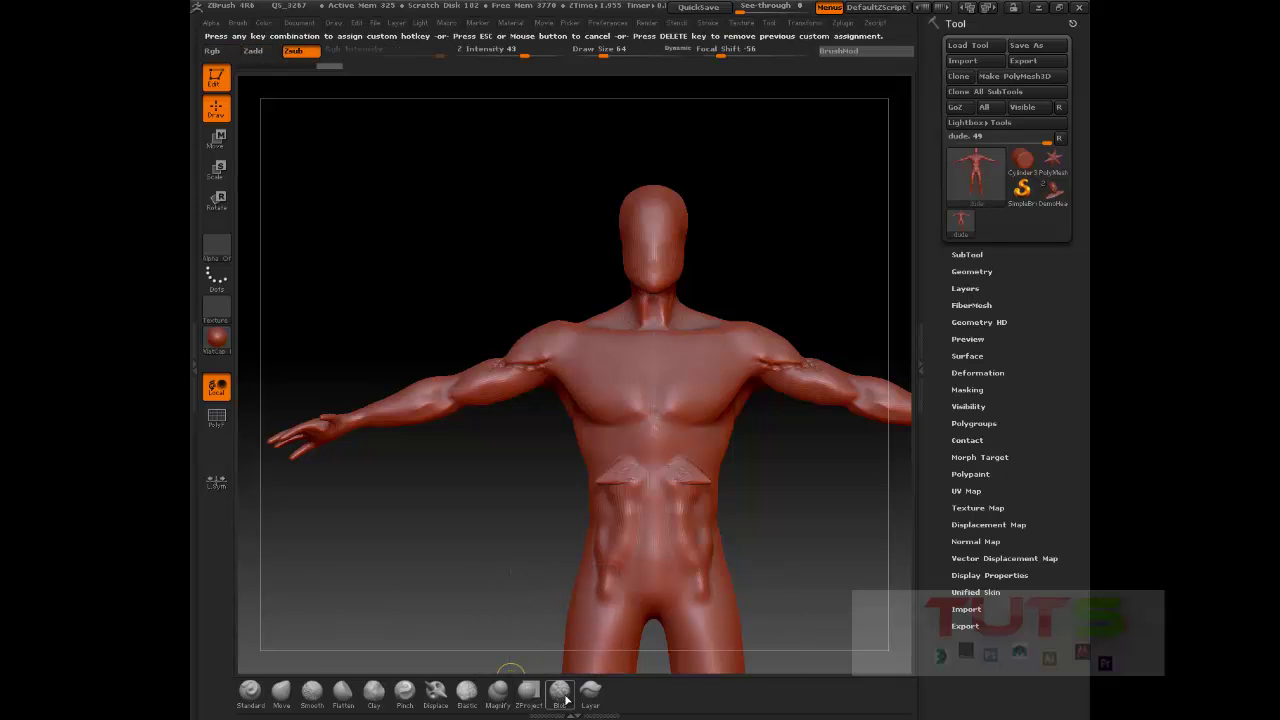
pyautogui.press('0')
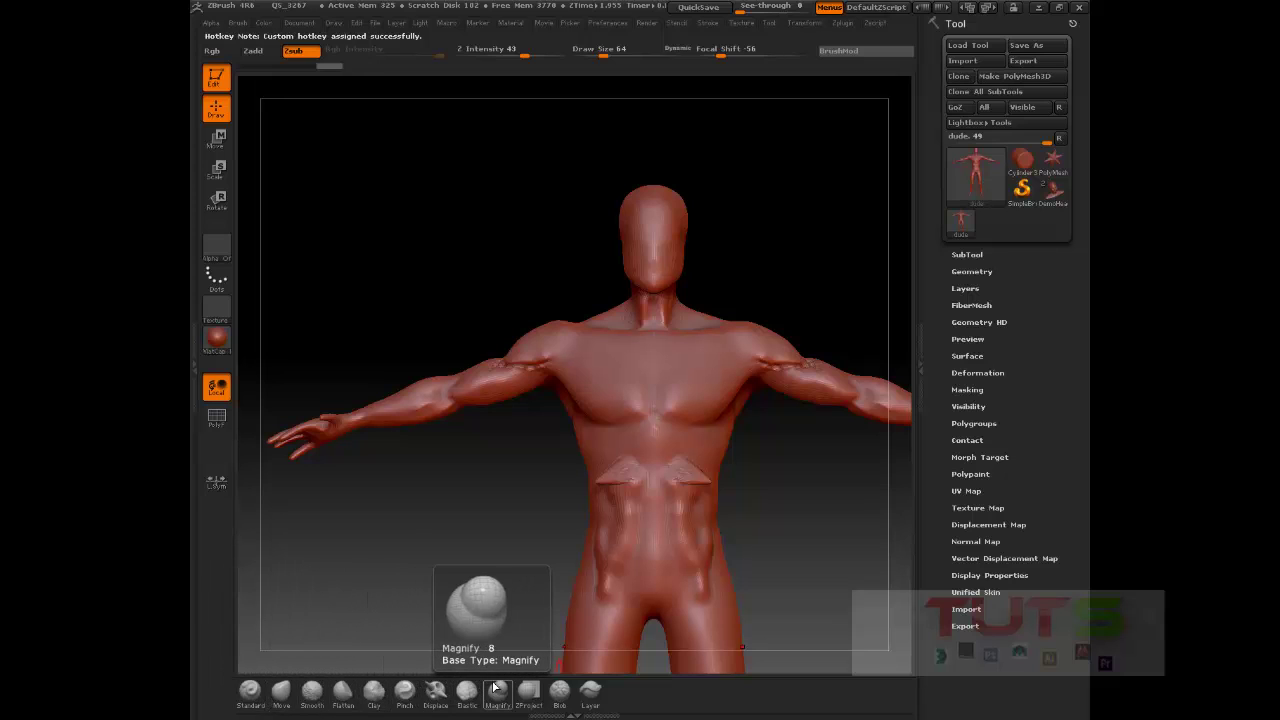
# - Switch to the Clay brush with its custom hotkey and build up strokes from the lower abdomen to the hips
pyautogui.press('5')
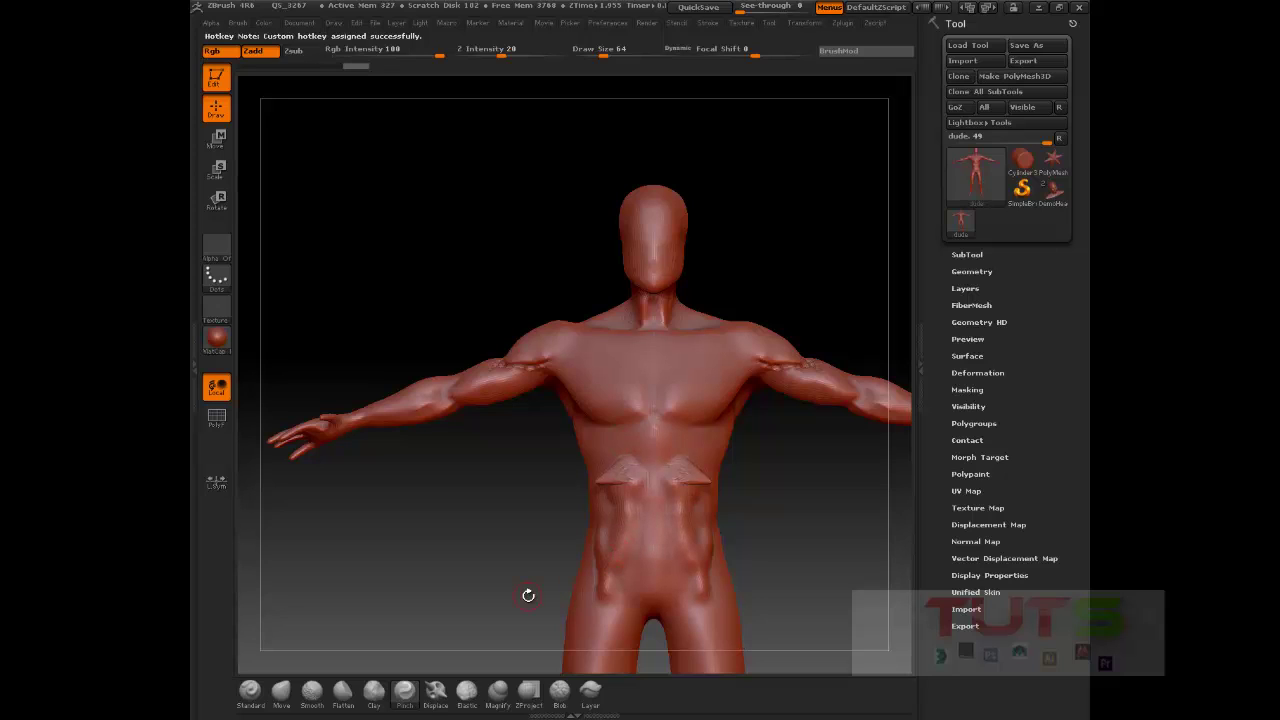
pyautogui.press('4')
pyautogui.moveTo(621, 510)
pyautogui.mouseDown()
pyautogui.moveTo(596, 608)
pyautogui.moveTo(589, 595)
pyautogui.mouseUp()
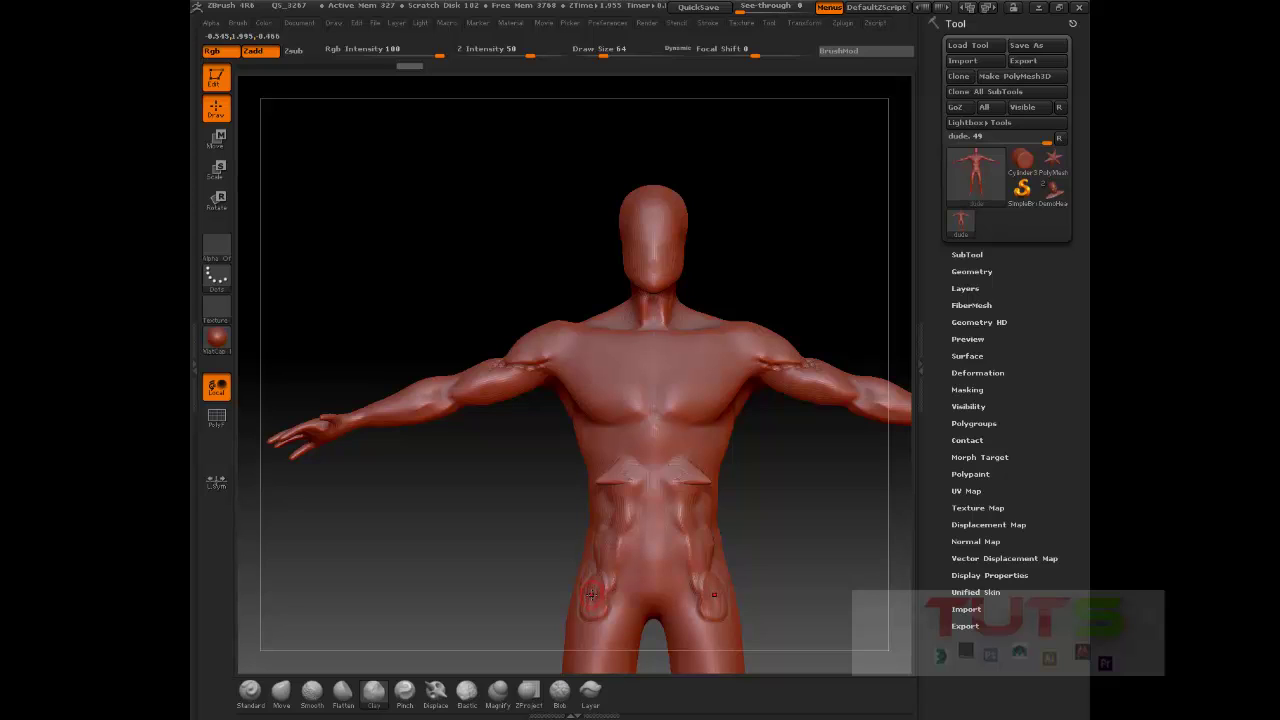
pyautogui.click(592, 595)
pyautogui.moveTo(593, 589); pyautogui.dragTo(591, 592)
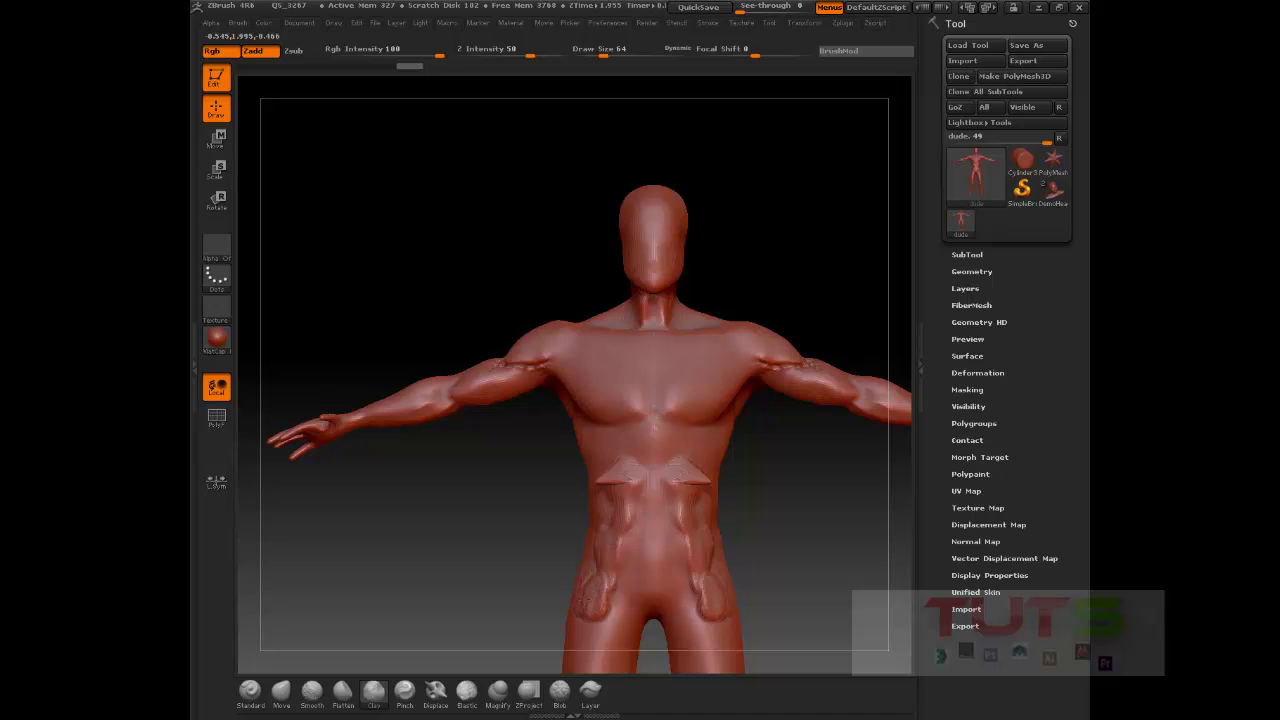